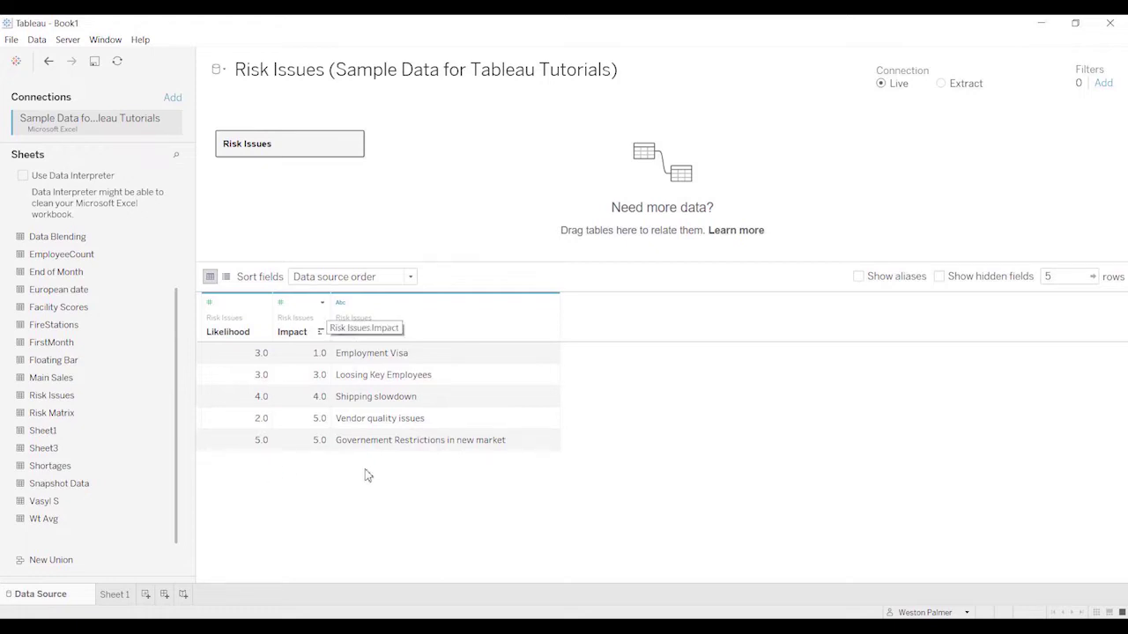
Switch to the empty Sheet 1 and bring up the Map menu's Background Images options
left_click(116, 596)
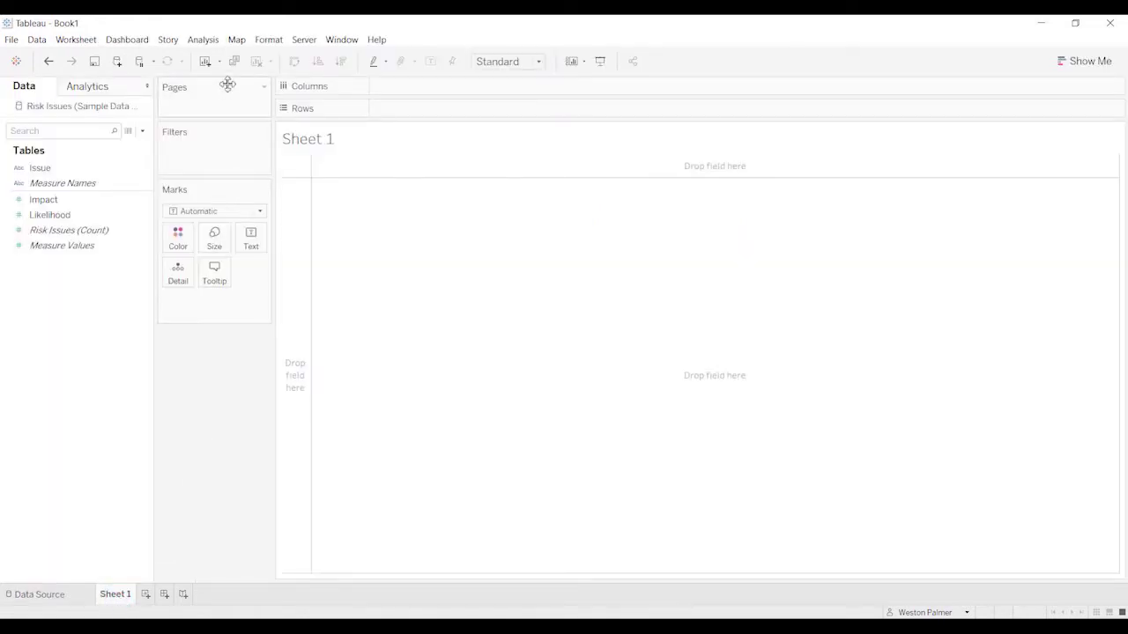
left_click(237, 42)
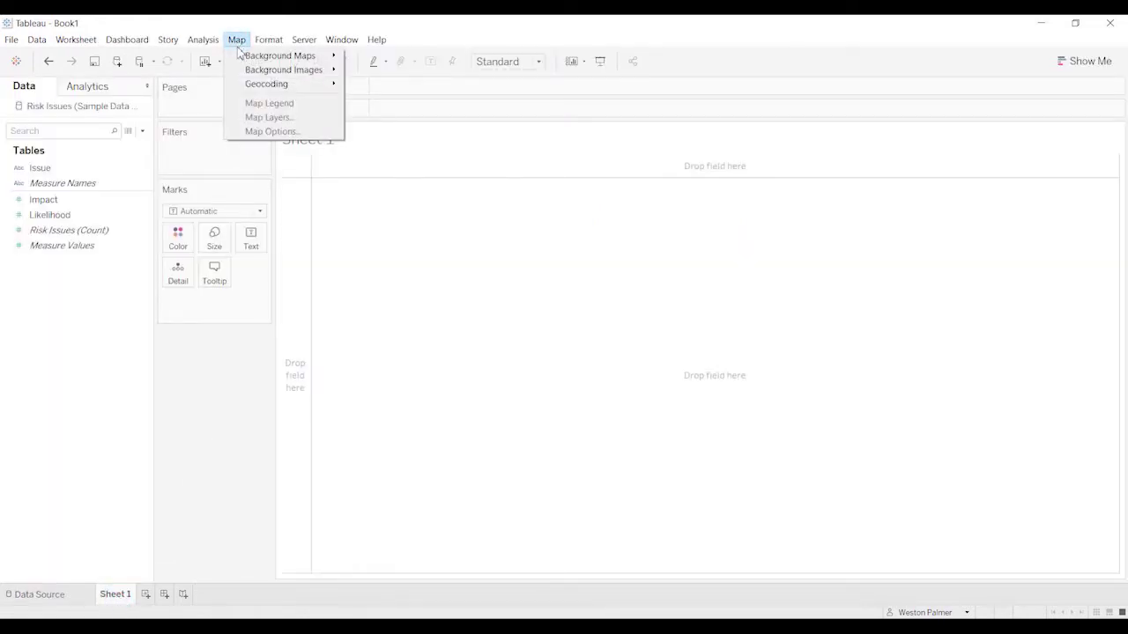
mouse_move(261, 77)
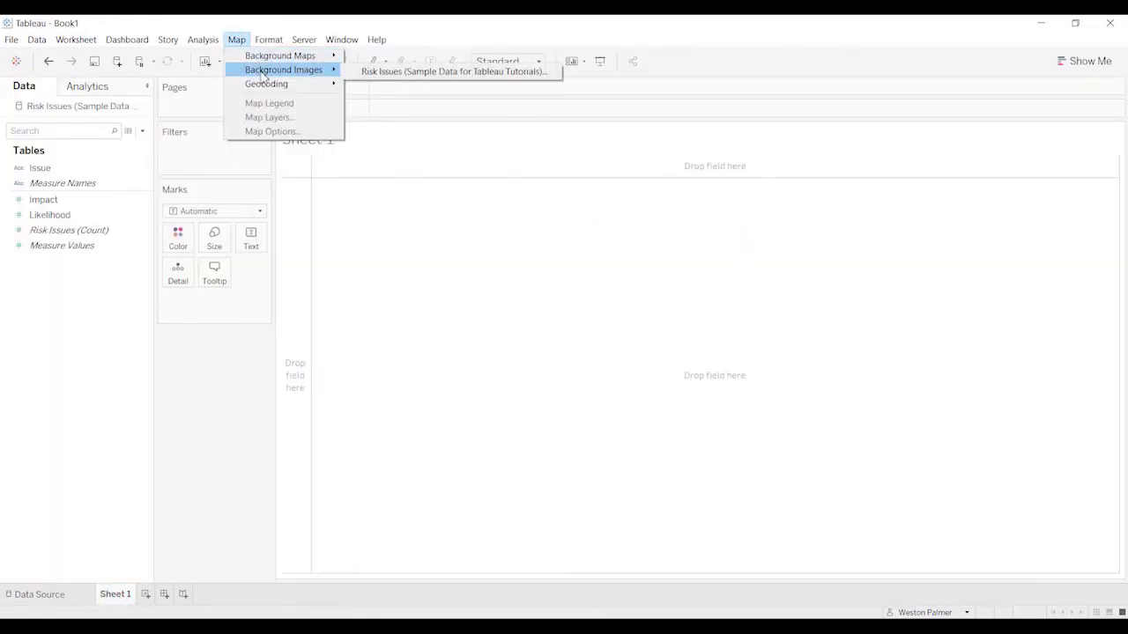
Add Risk Matrix.PNG as a new background image for the Risk Issues data
left_click(421, 73)
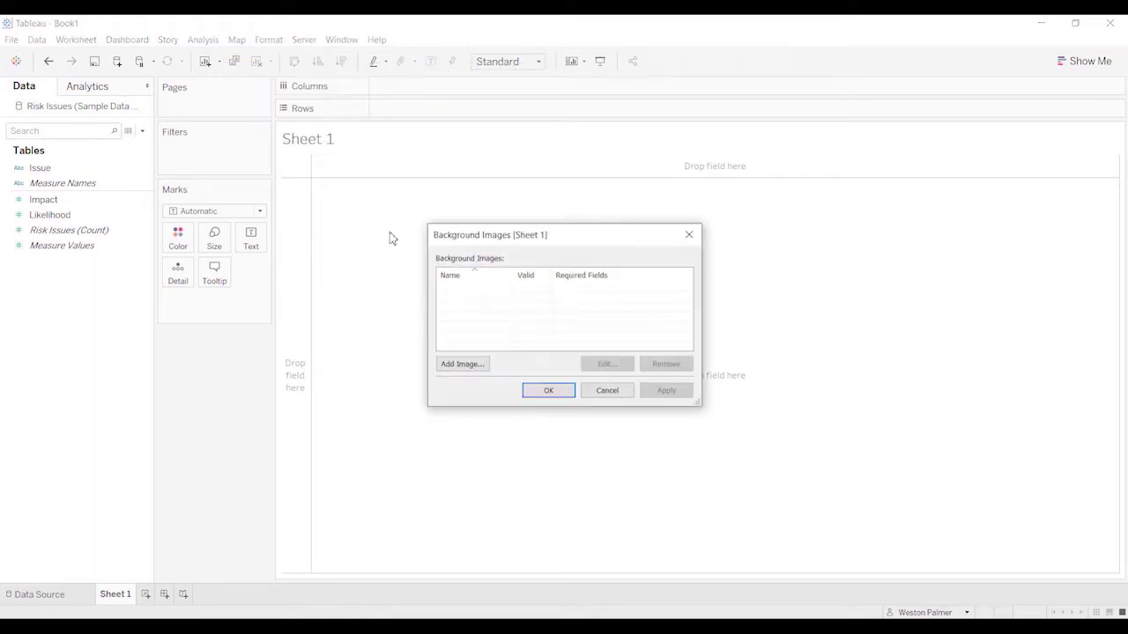
left_click(465, 363)
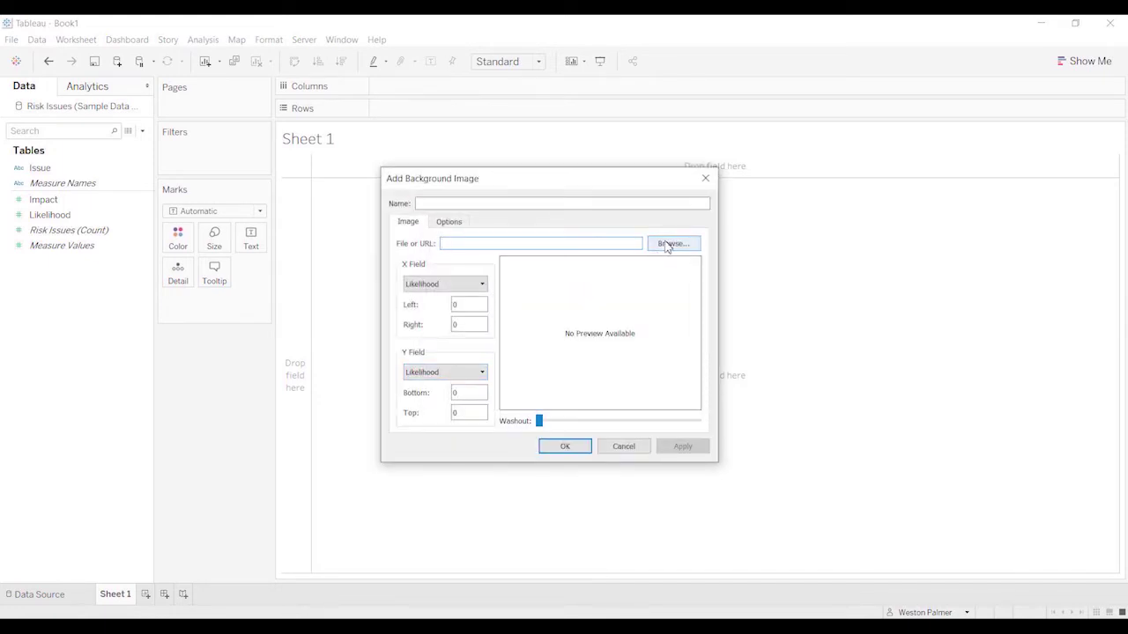
left_click(670, 244)
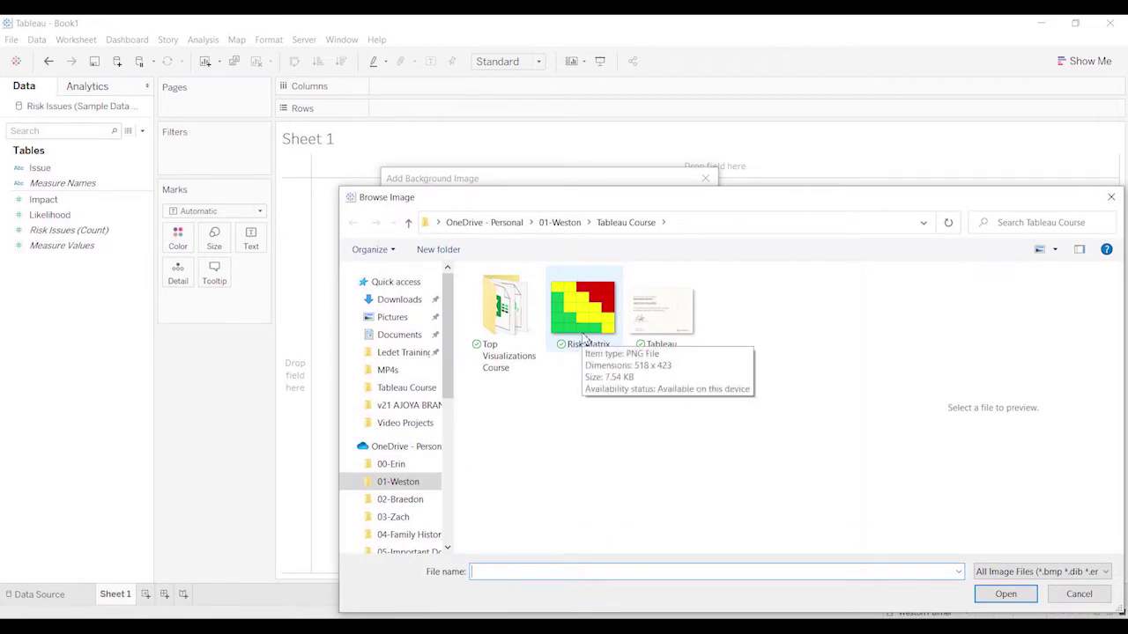
left_click(582, 338)
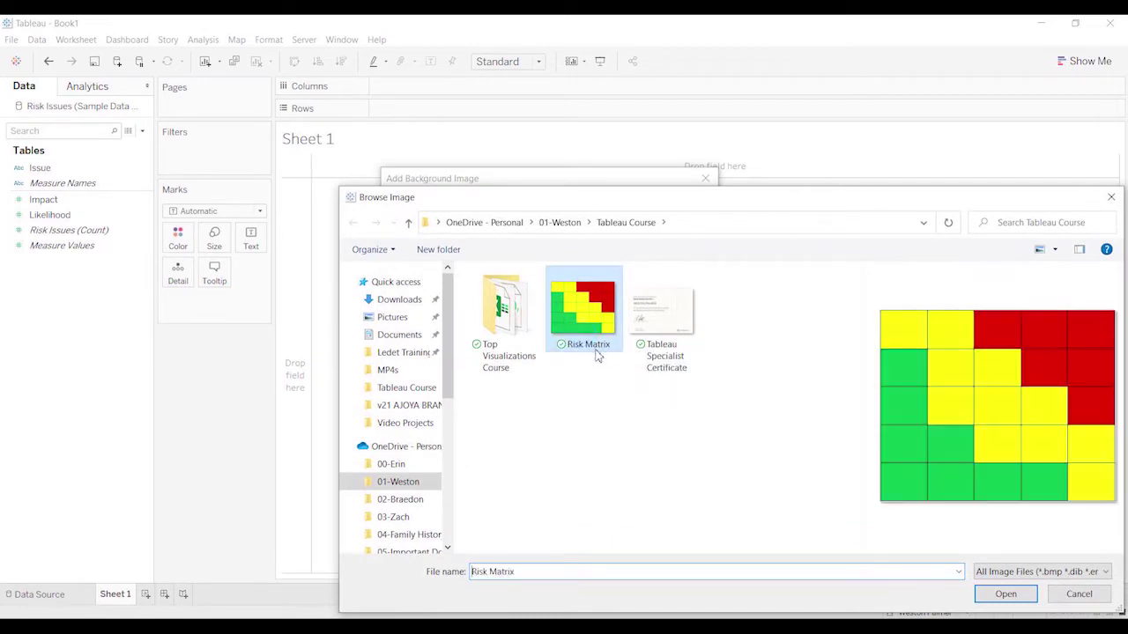
left_click(1006, 594)
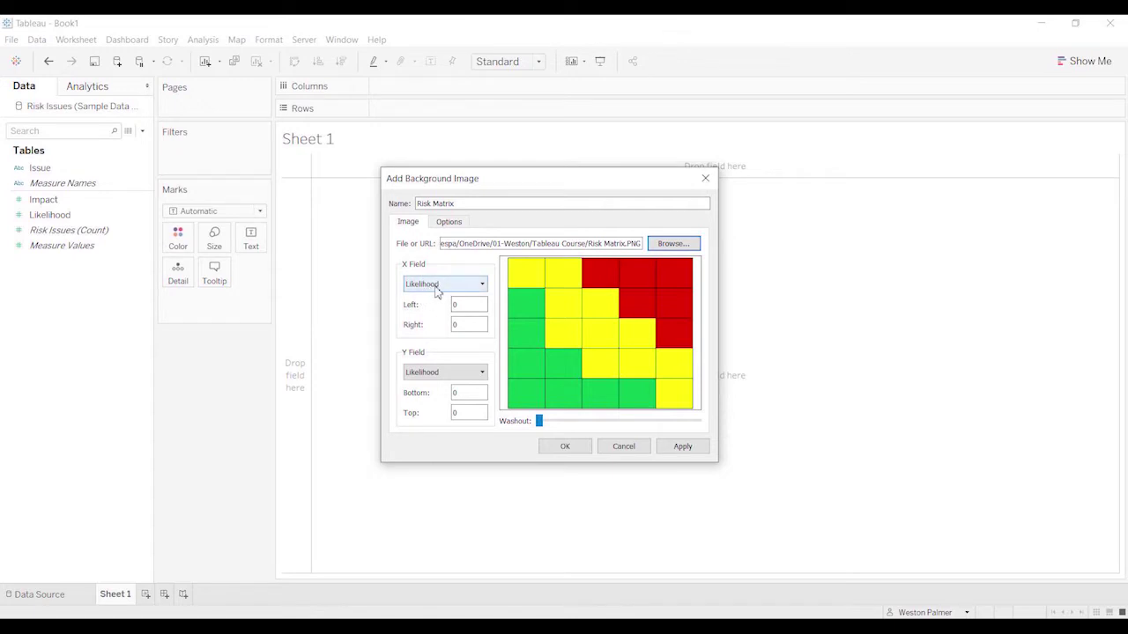
Map the image with Impact as Y field, X right 5 and Y top 5, then confirm
left_click(483, 373)
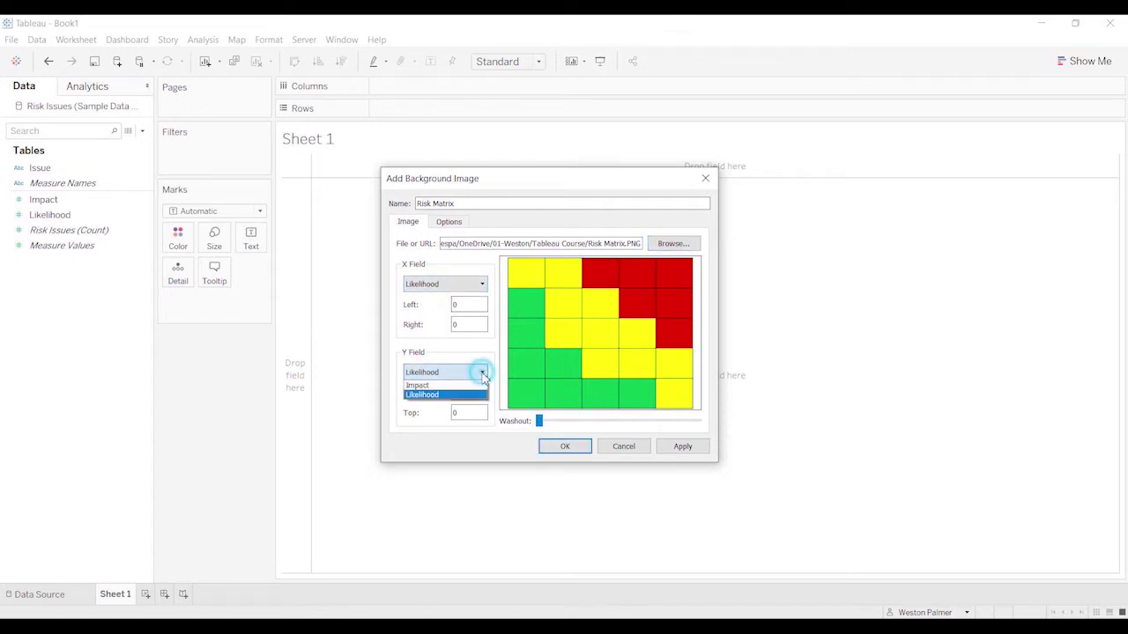
left_click(445, 385)
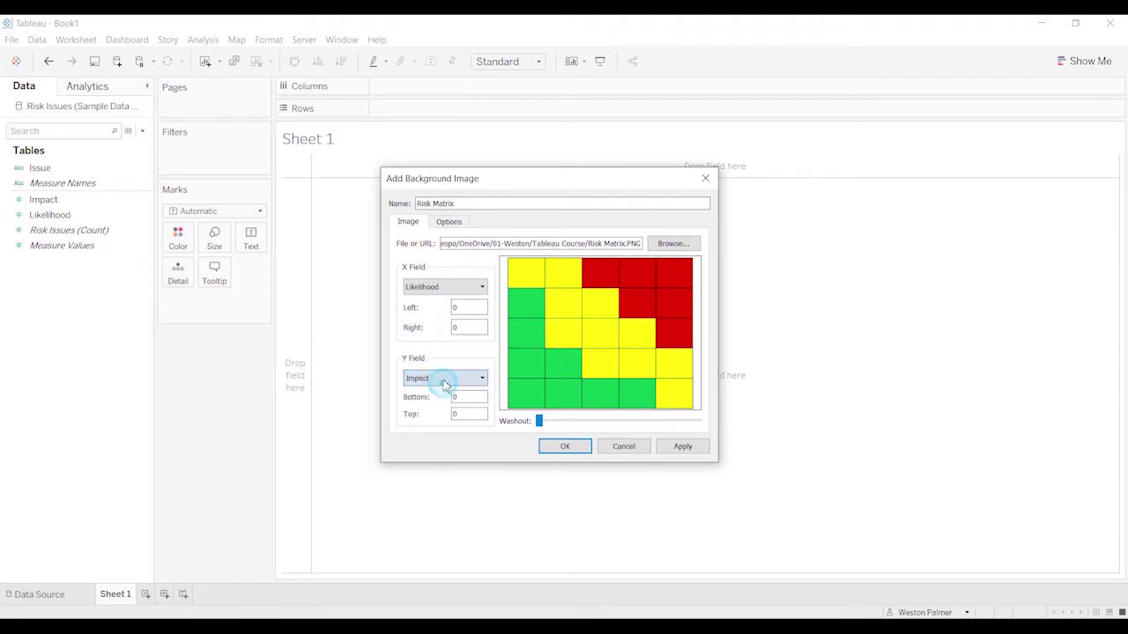
left_click(465, 308)
left_click(464, 327)
type("5")
left_click(467, 396)
left_click_drag(465, 396, 439, 423)
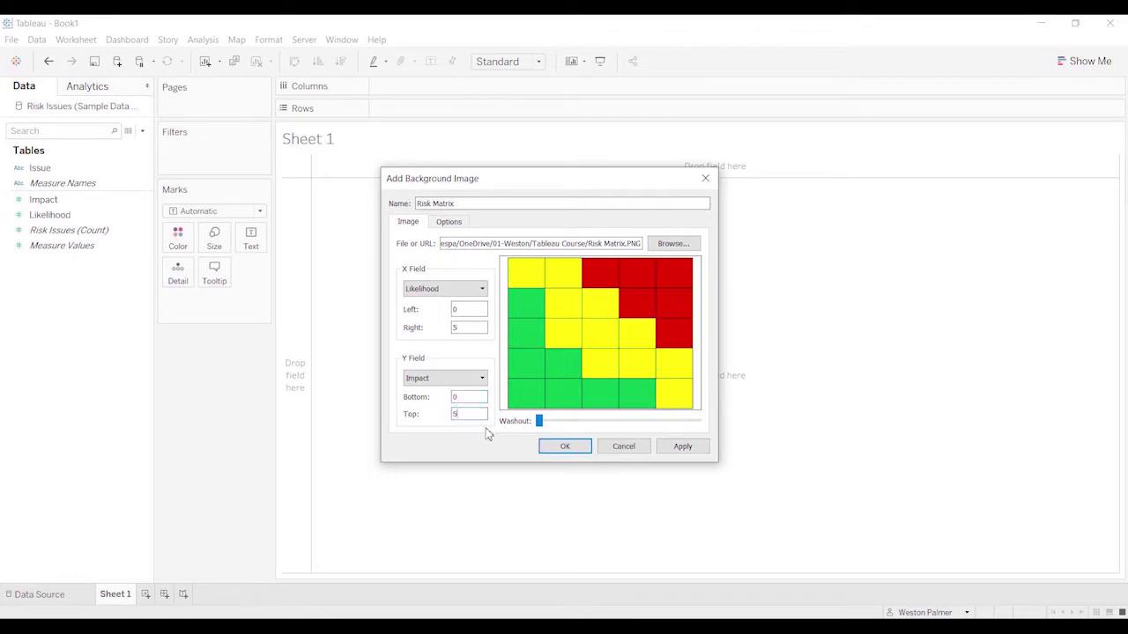
type("5")
left_click(573, 450)
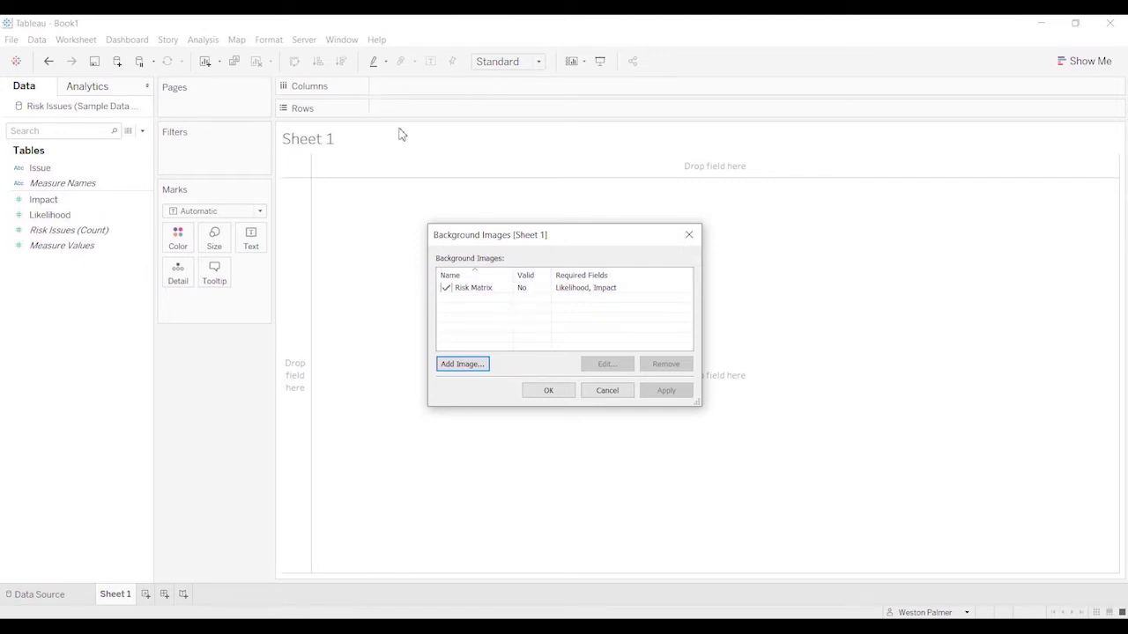
Close the Background Images list, then put Impact on Columns, Likelihood on Rows and Issue on Detail
left_click(558, 390)
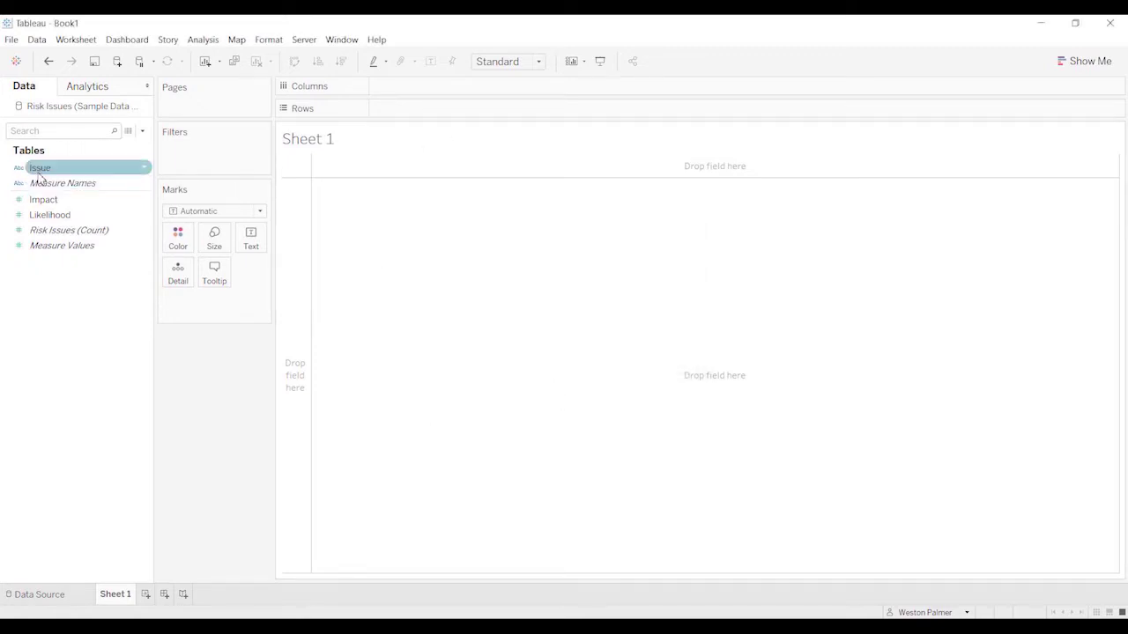
left_click_drag(41, 200, 379, 92)
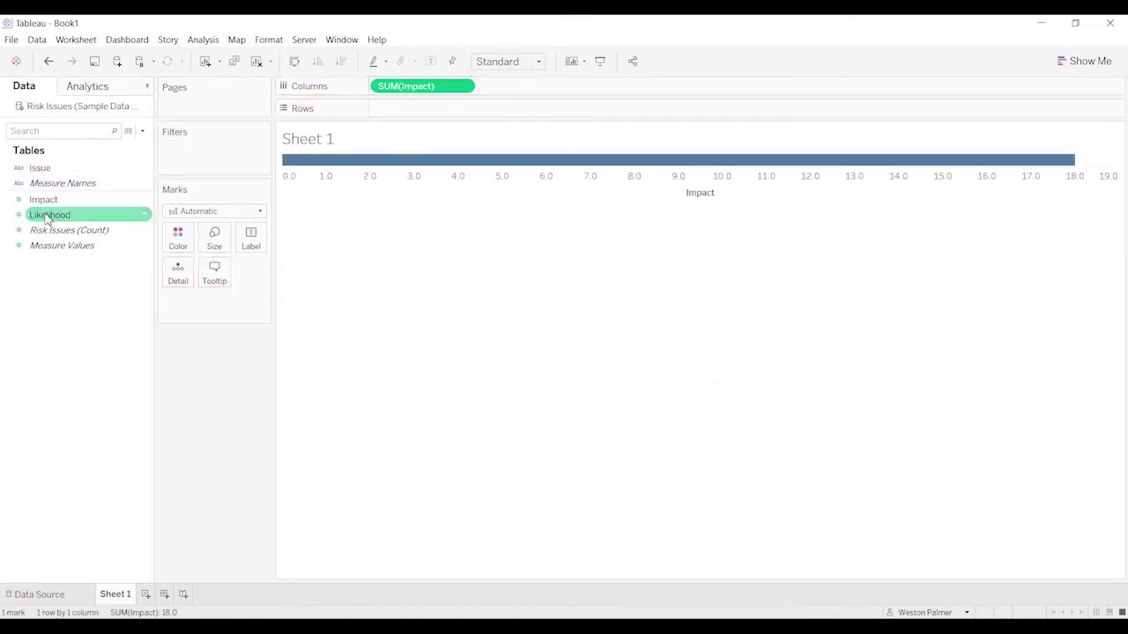
left_click_drag(50, 215, 378, 122)
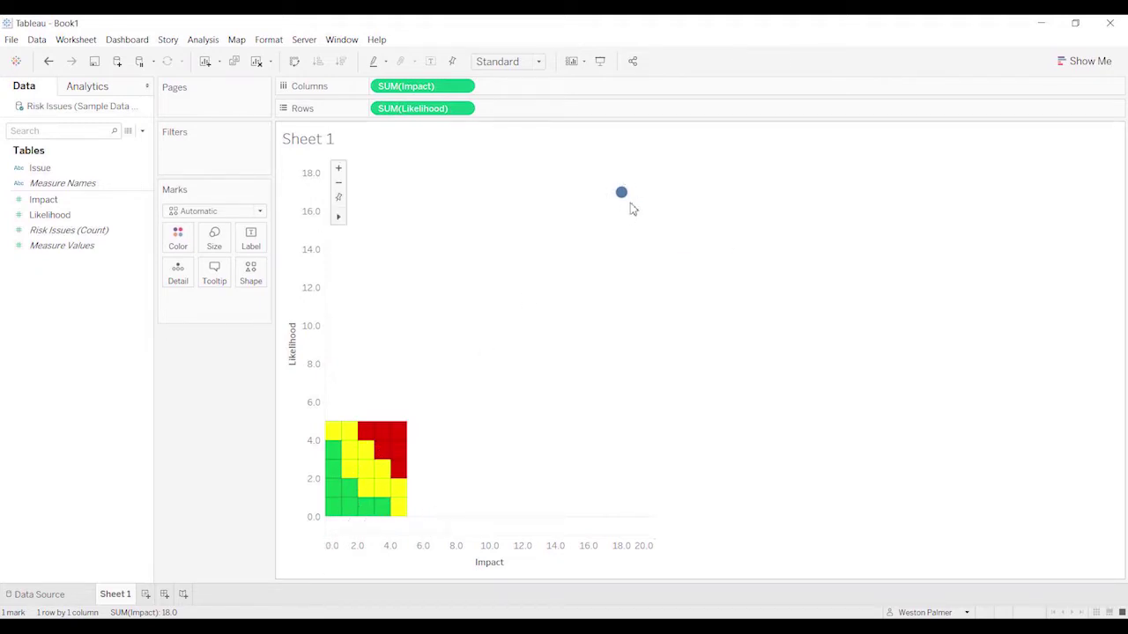
mouse_move(625, 205)
left_click_drag(49, 171, 179, 281)
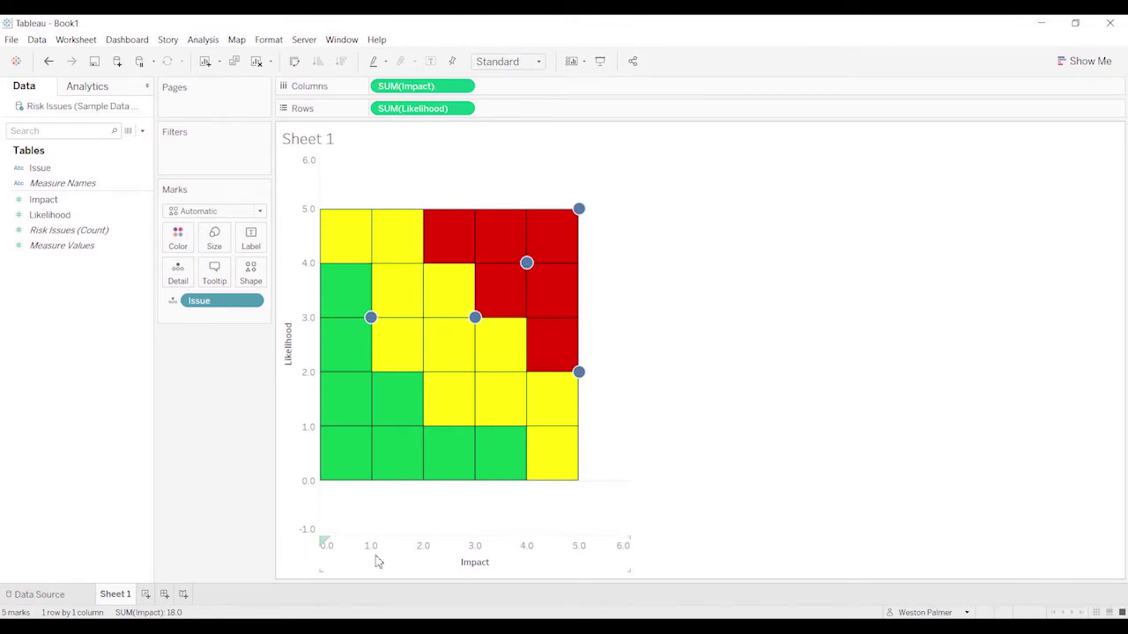
Fix the Impact axis range to start at 1 and end at 5
right_click(473, 554)
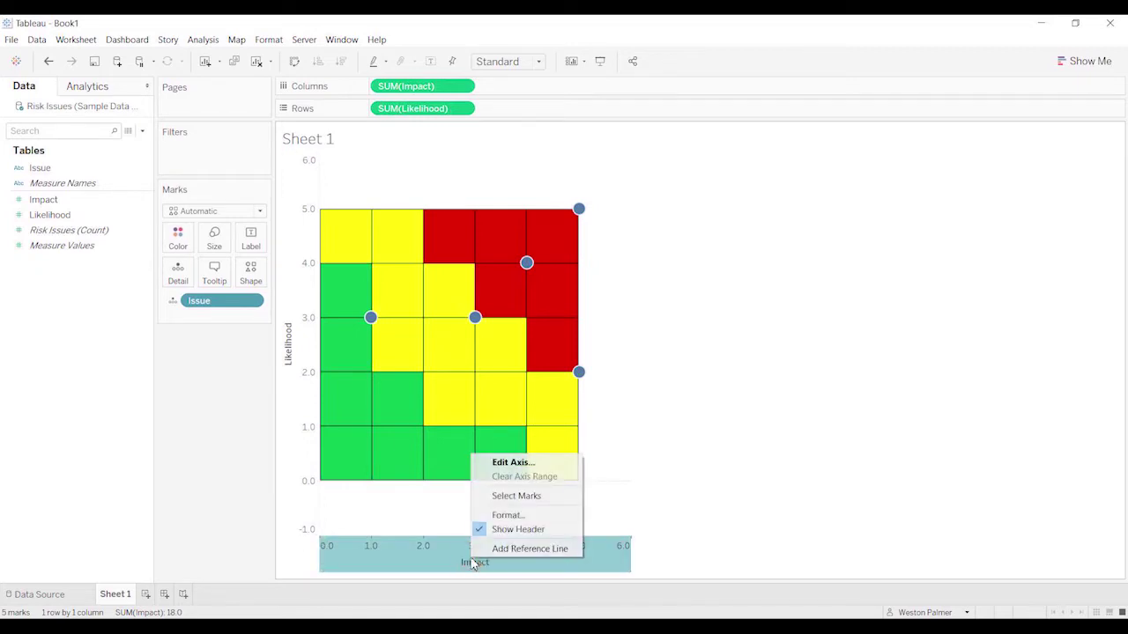
left_click(510, 463)
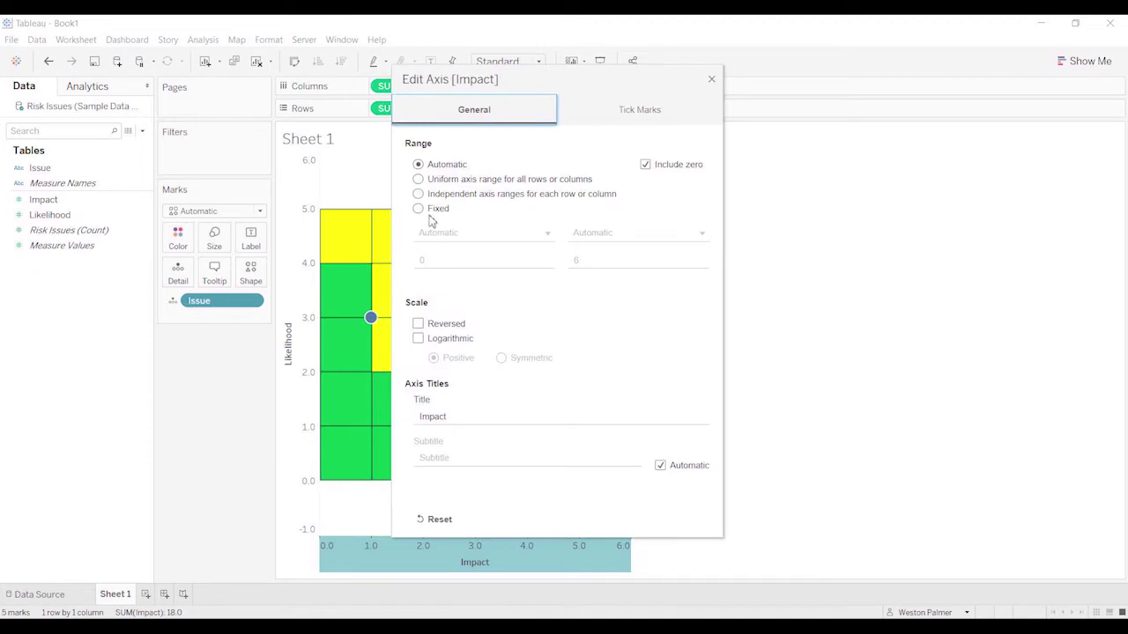
left_click(417, 209)
left_click(435, 260)
type("1")
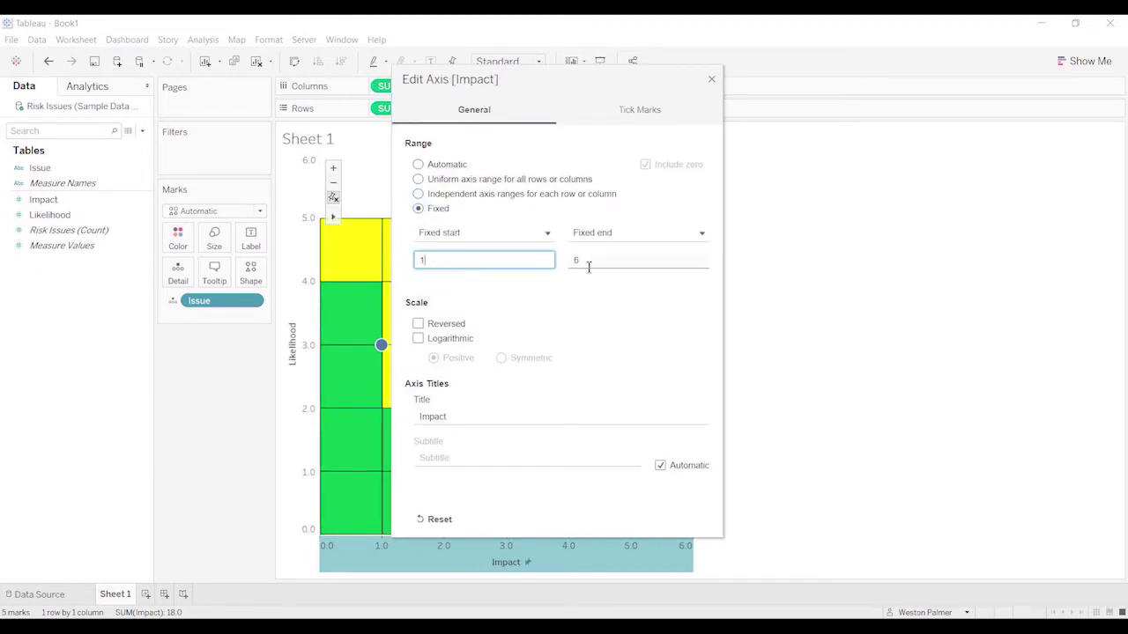
left_click(583, 262)
type("5")
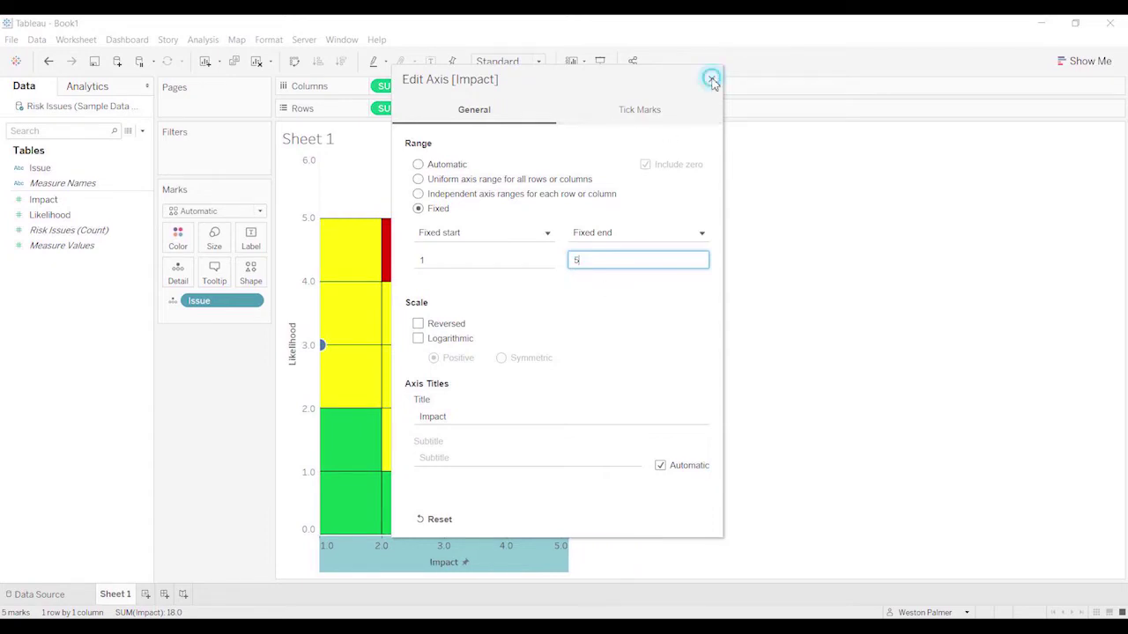
left_click(711, 82)
Fix the Likelihood axis range to start at 1 and end at 5
right_click(306, 396)
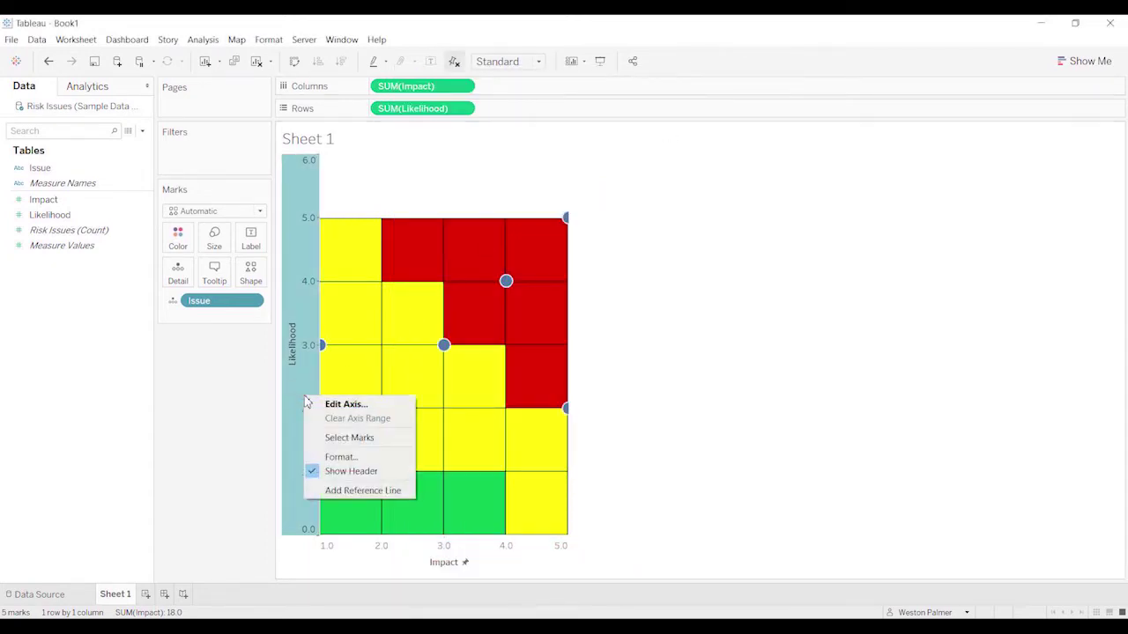
left_click(339, 403)
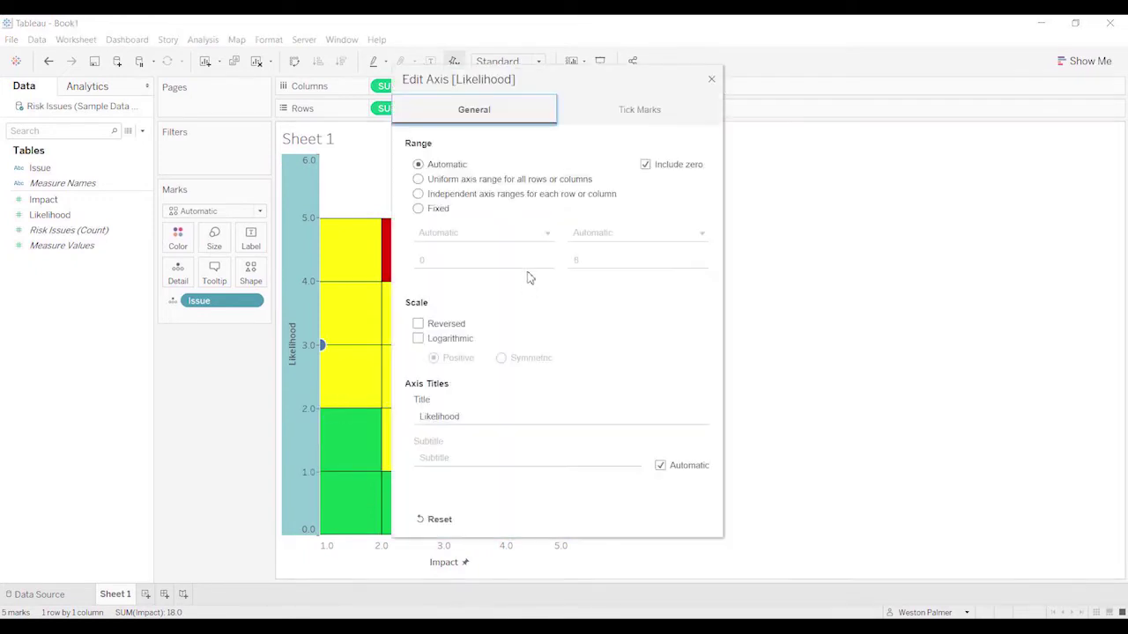
left_click(418, 208)
left_click_drag(441, 264, 402, 265)
type("1")
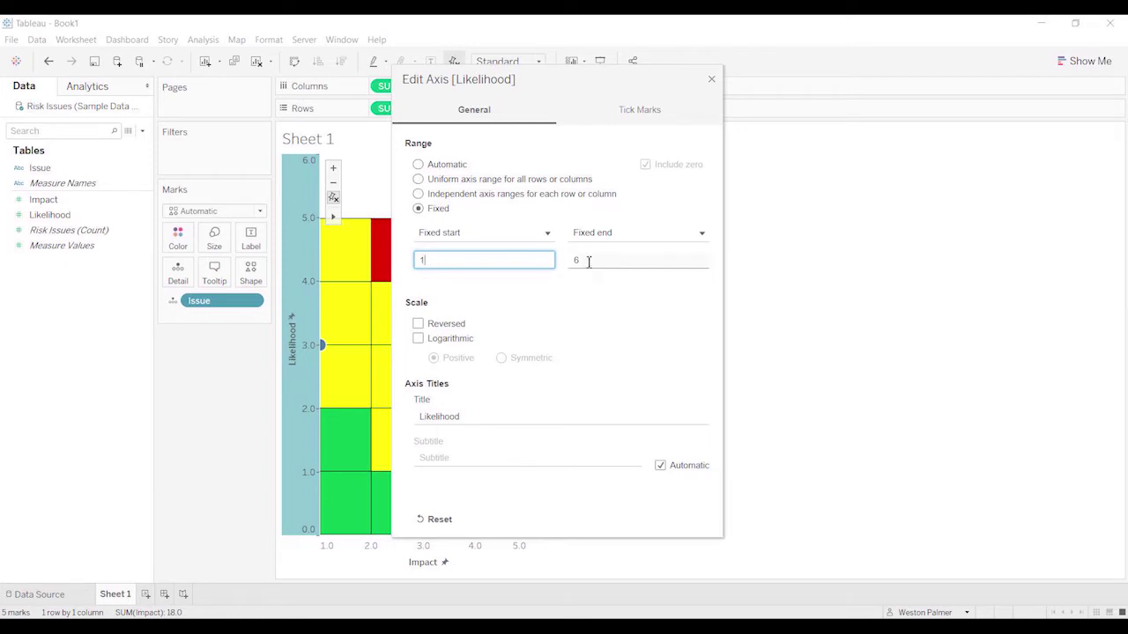
left_click(587, 260)
type("5")
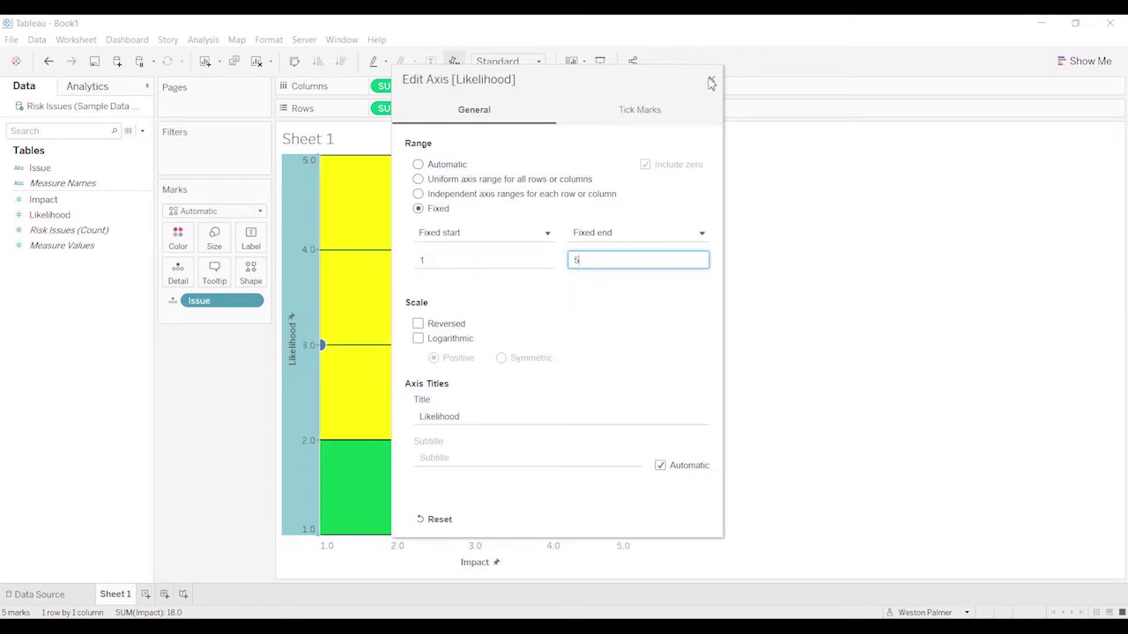
left_click(712, 83)
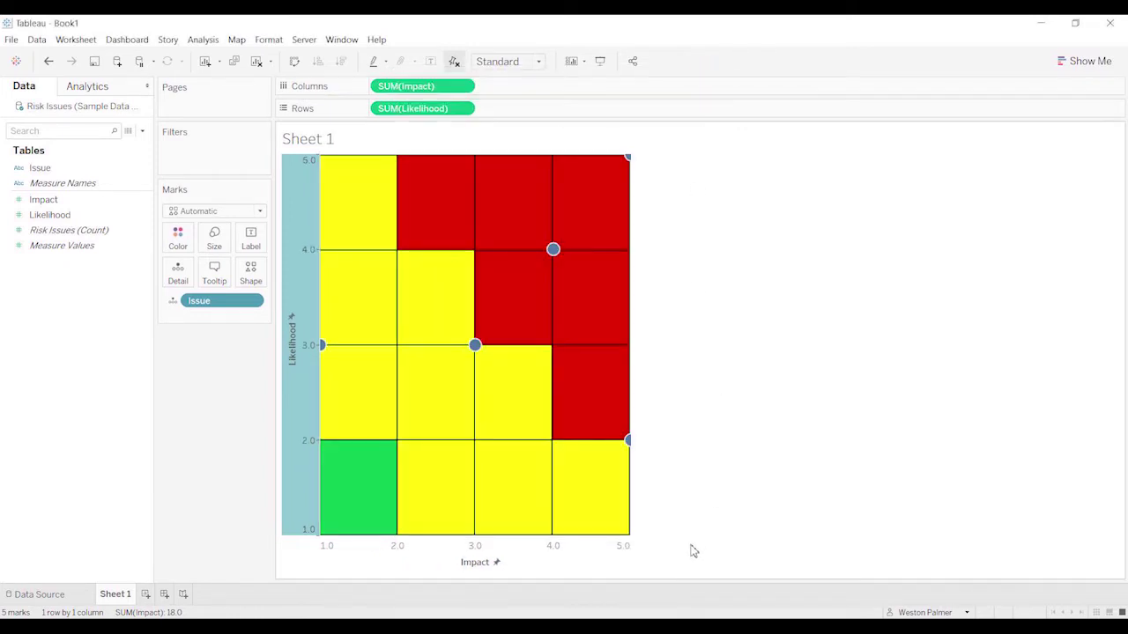
Review the Risk Matrix image settings in Background Images, re-enable the image and apply it
left_click(821, 457)
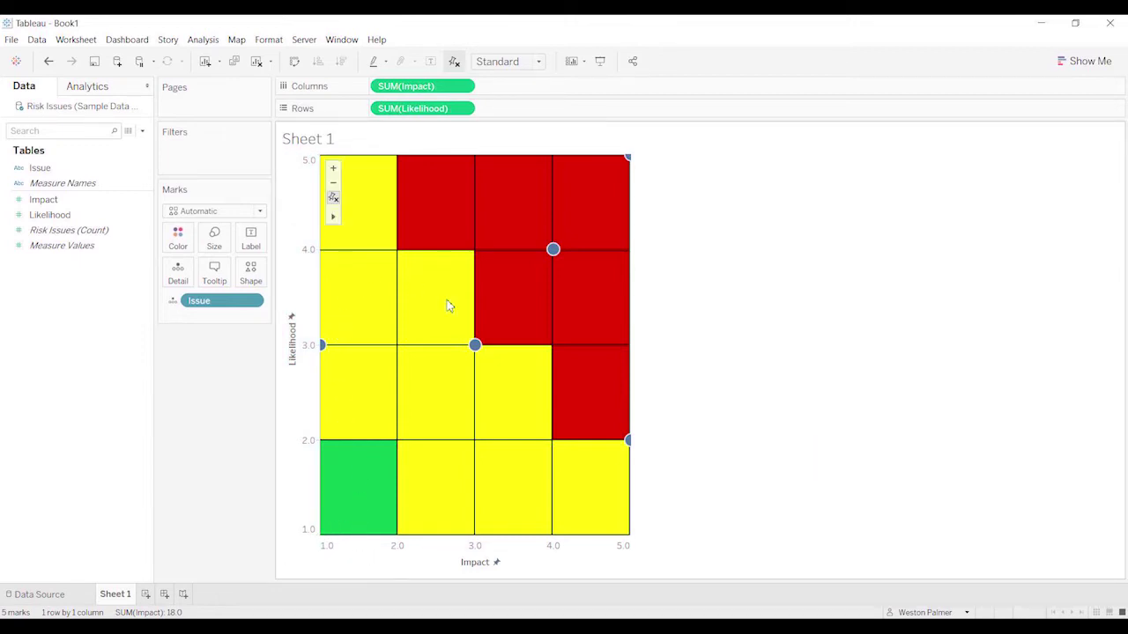
left_click(236, 42)
mouse_move(316, 73)
left_click(386, 74)
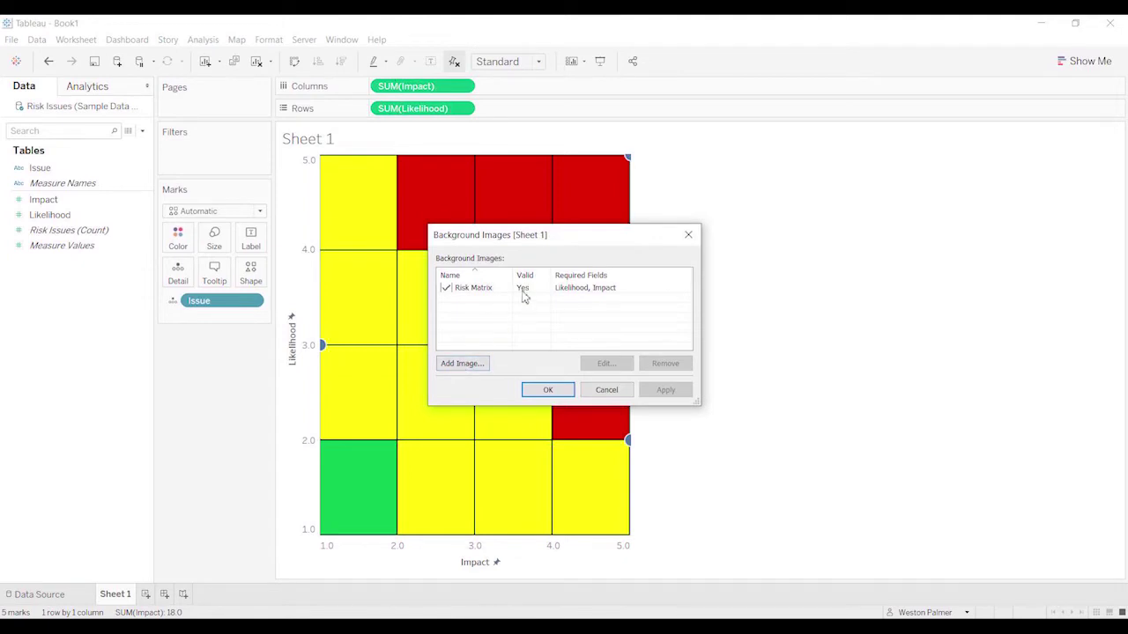
left_click(468, 289)
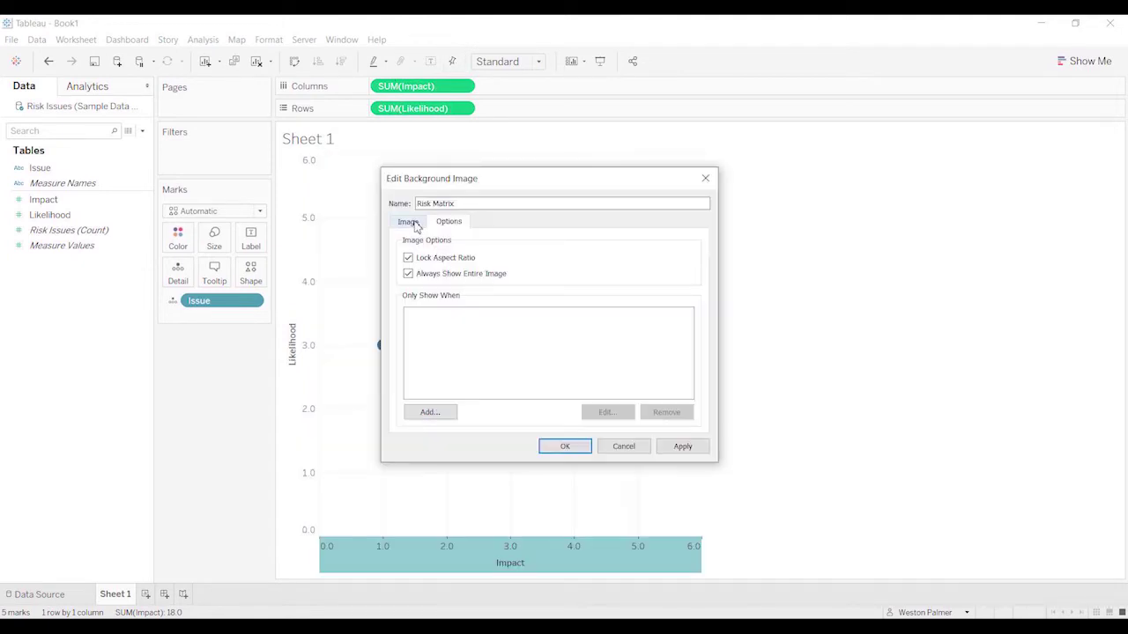
left_click(408, 222)
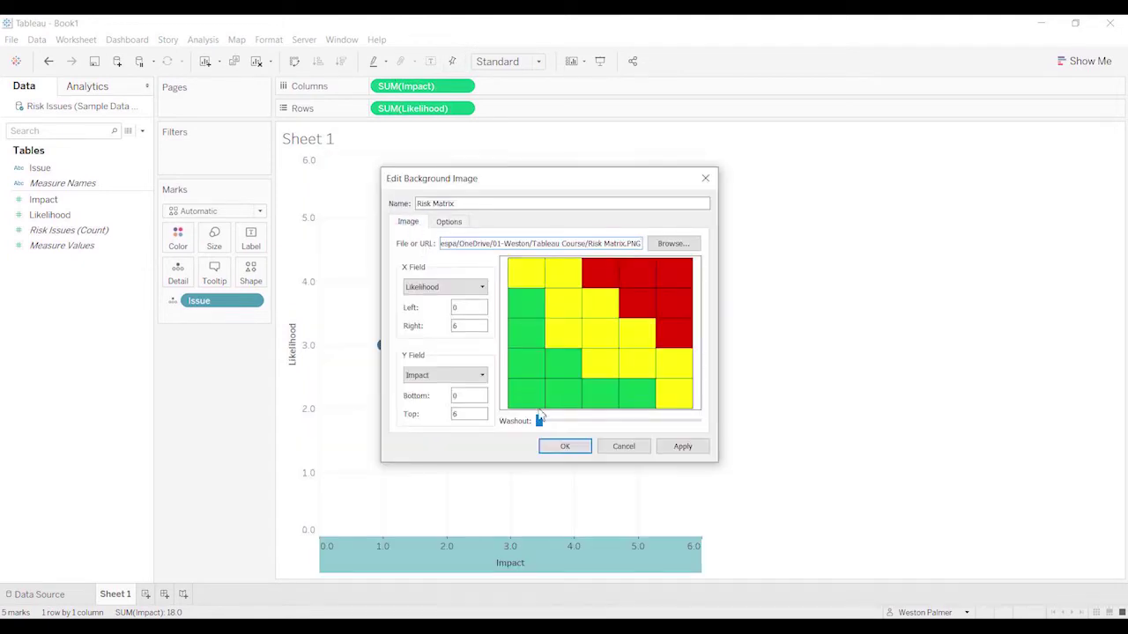
left_click(568, 448)
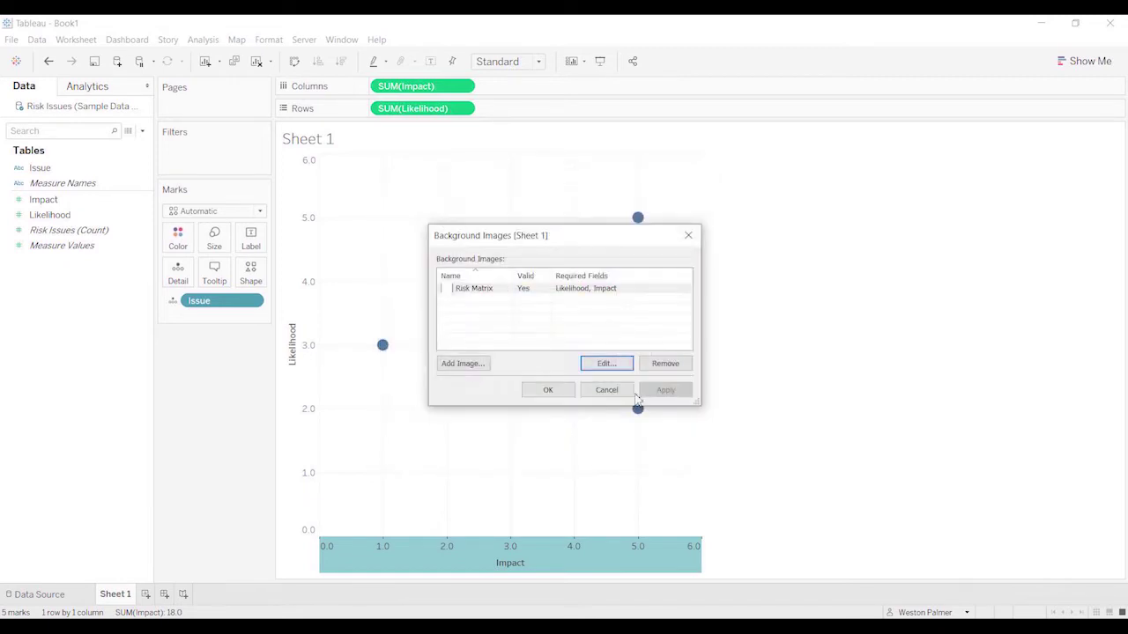
left_click(526, 289)
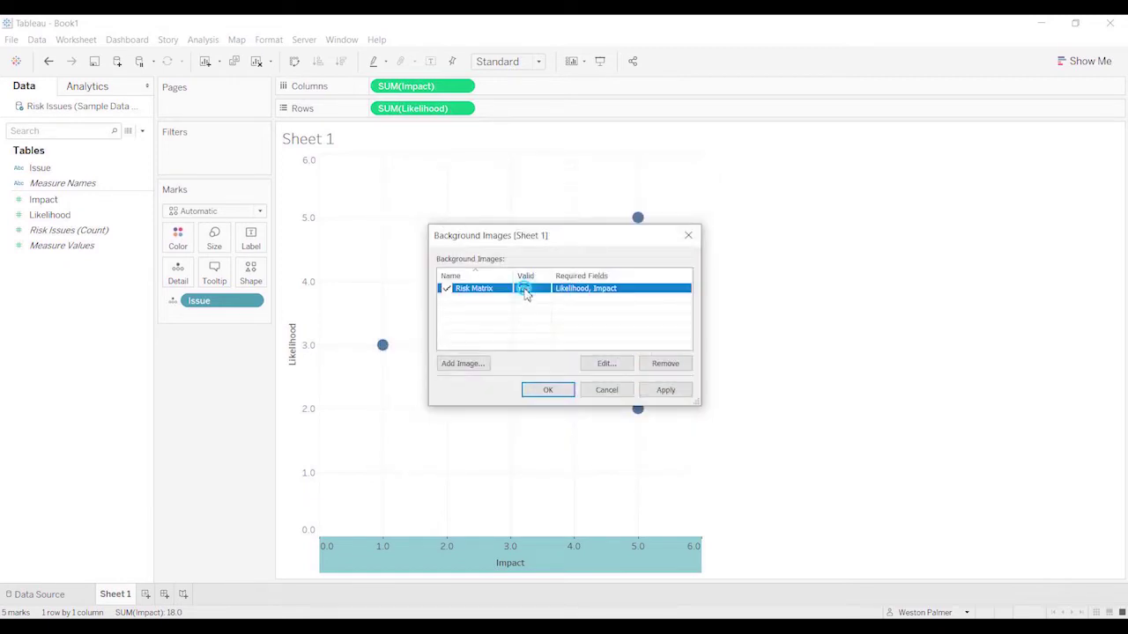
left_click(667, 390)
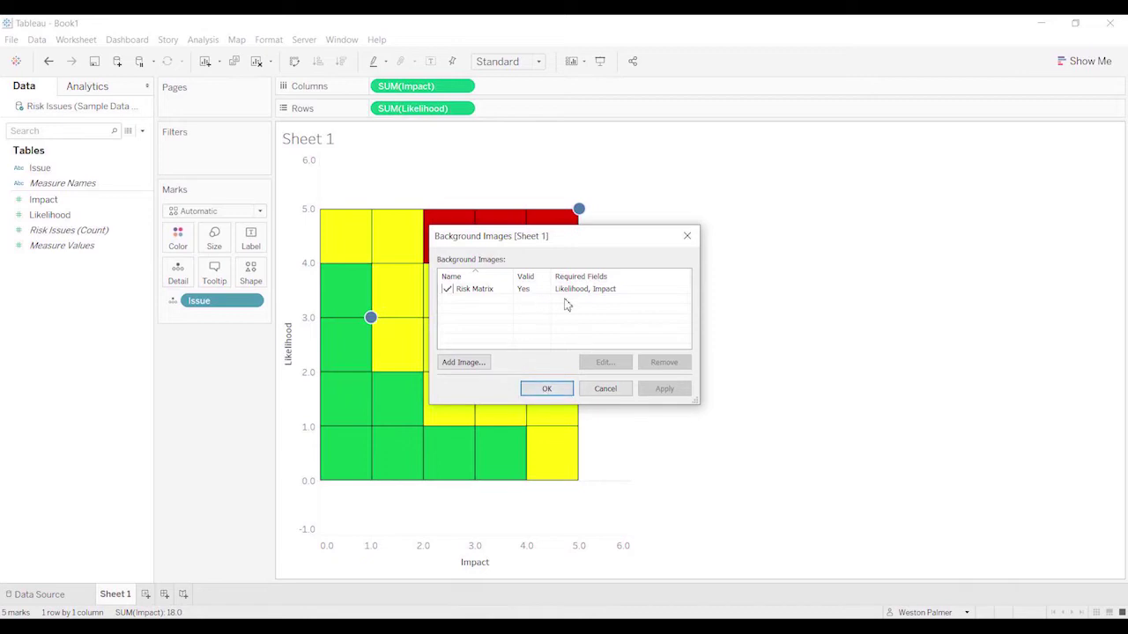
Close the Background Images list and fix the Likelihood axis to 1–5
left_click(546, 390)
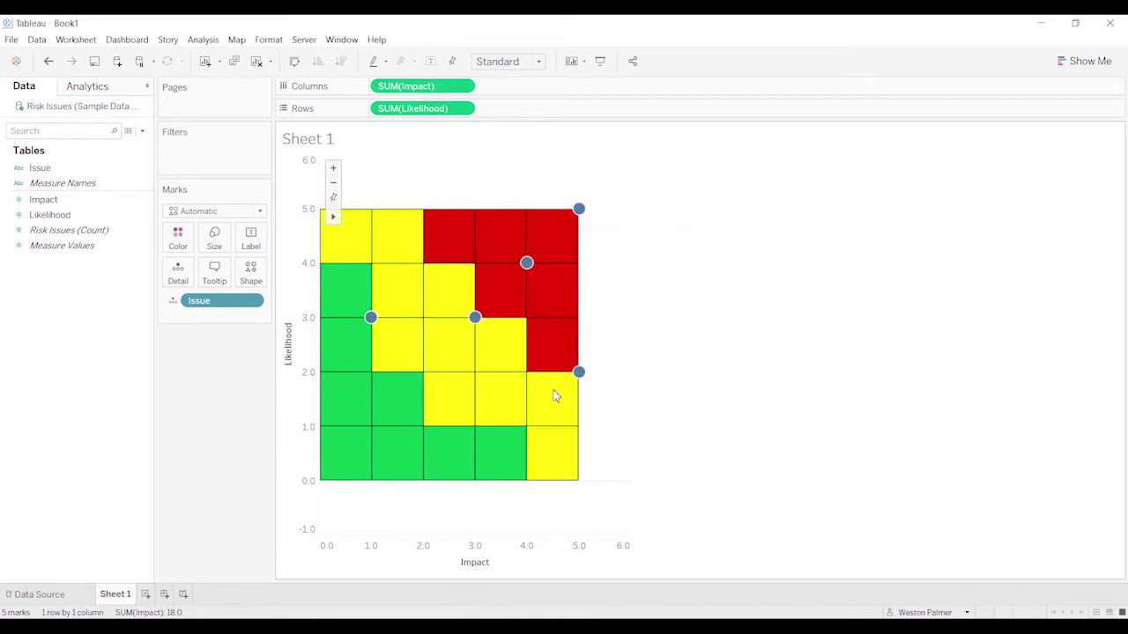
right_click(307, 486)
left_click(351, 490)
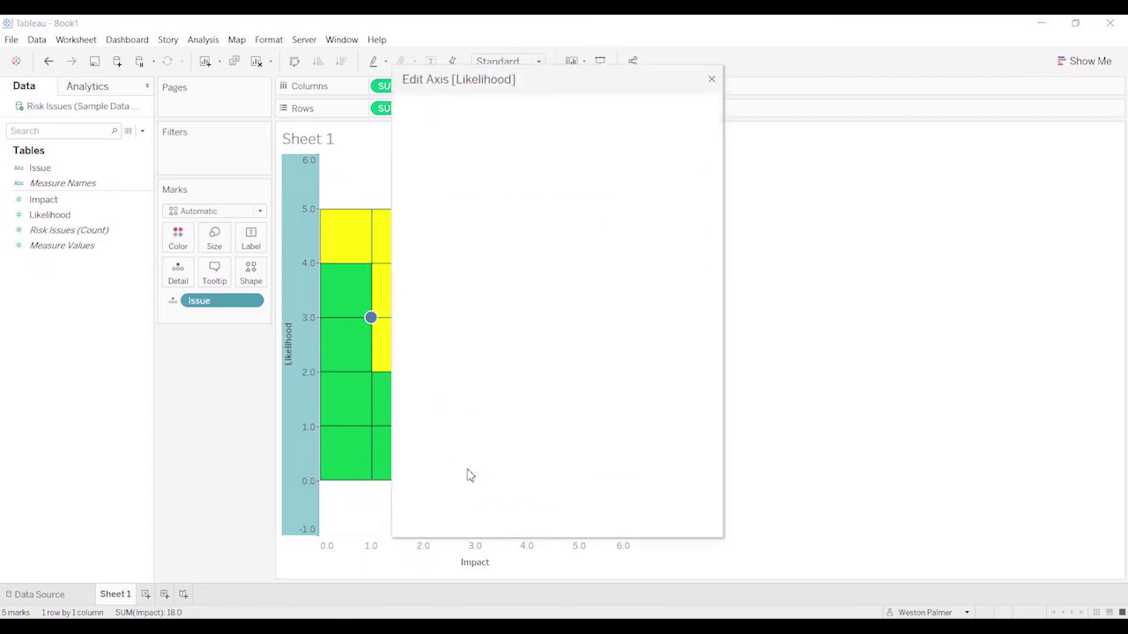
left_click(428, 211)
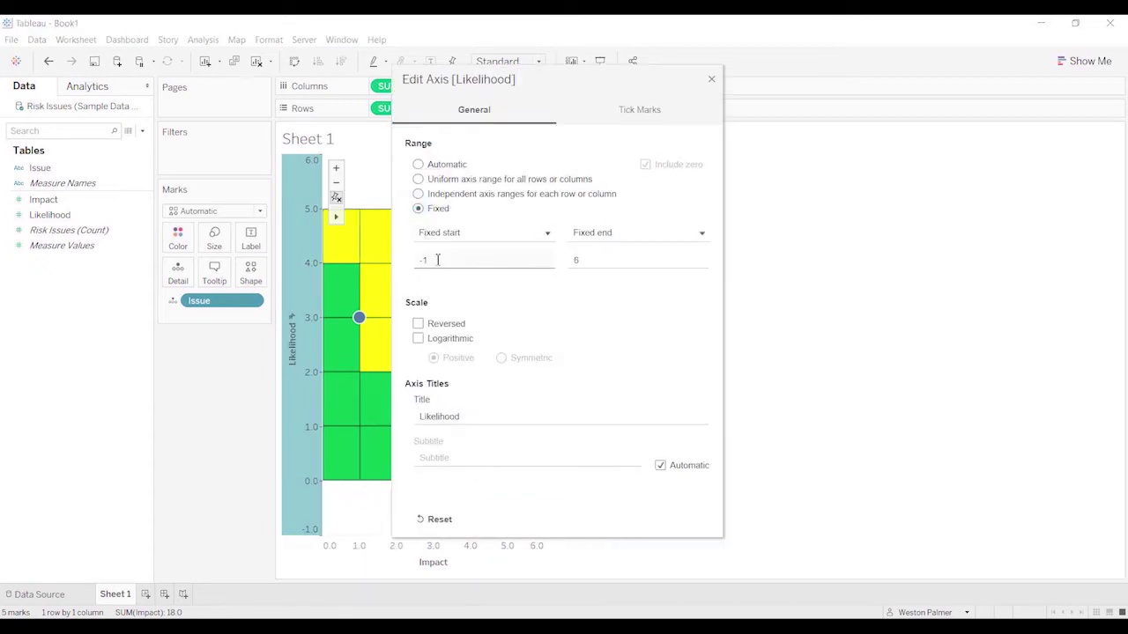
left_click_drag(437, 261, 402, 262)
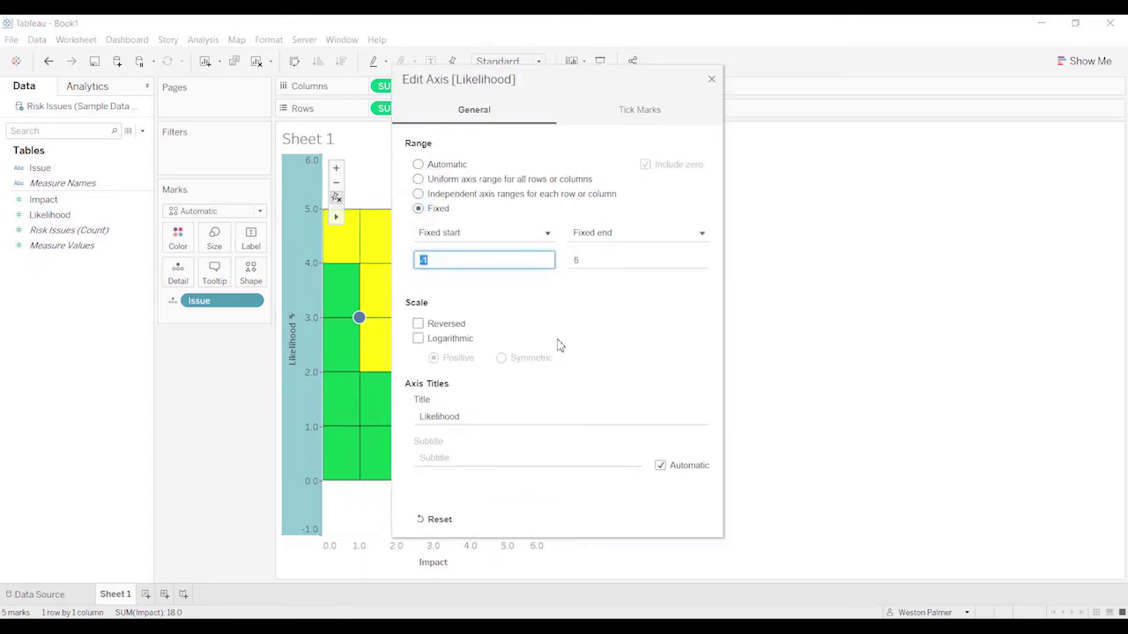
type("1")
double_click(589, 260)
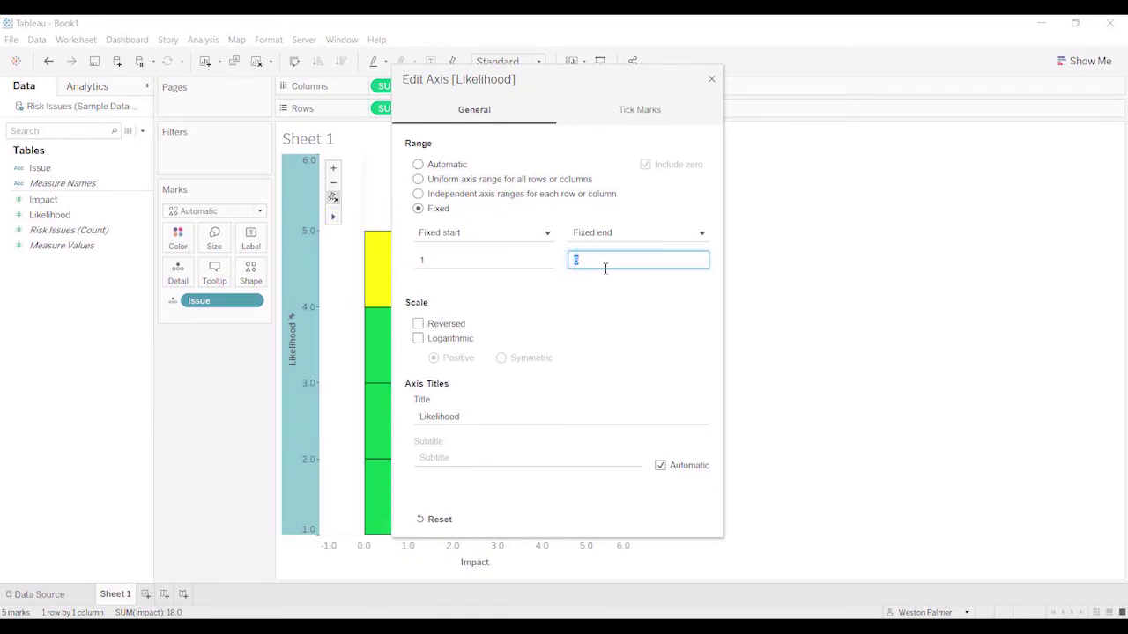
type("5")
left_click(711, 79)
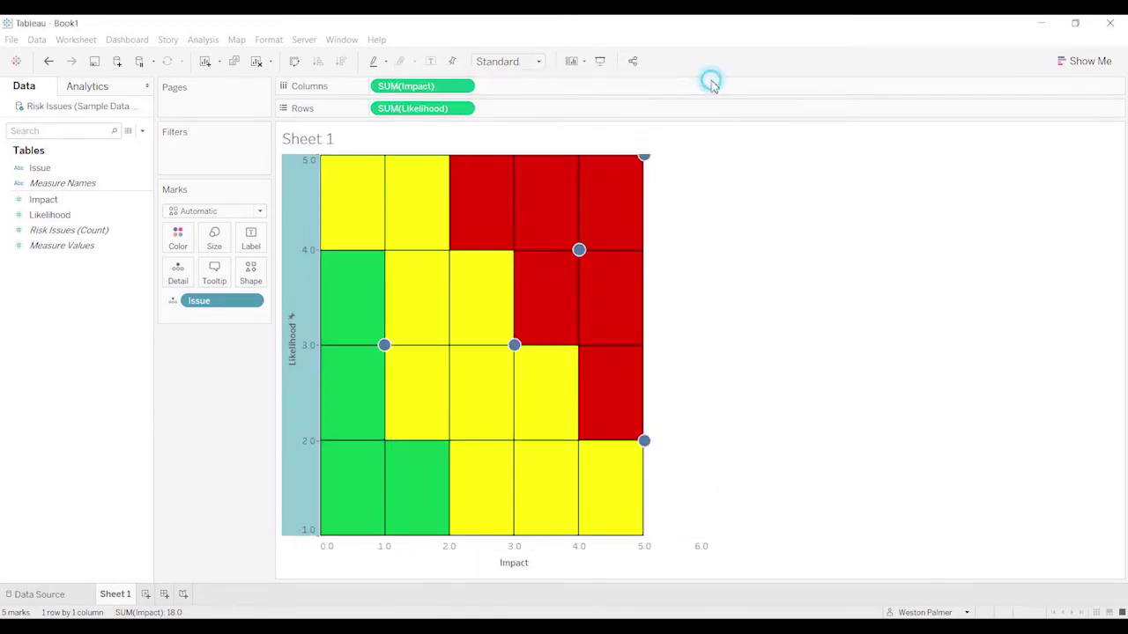
Fix the Impact axis range to run from 0 to 5
right_click(426, 547)
key("Escape")
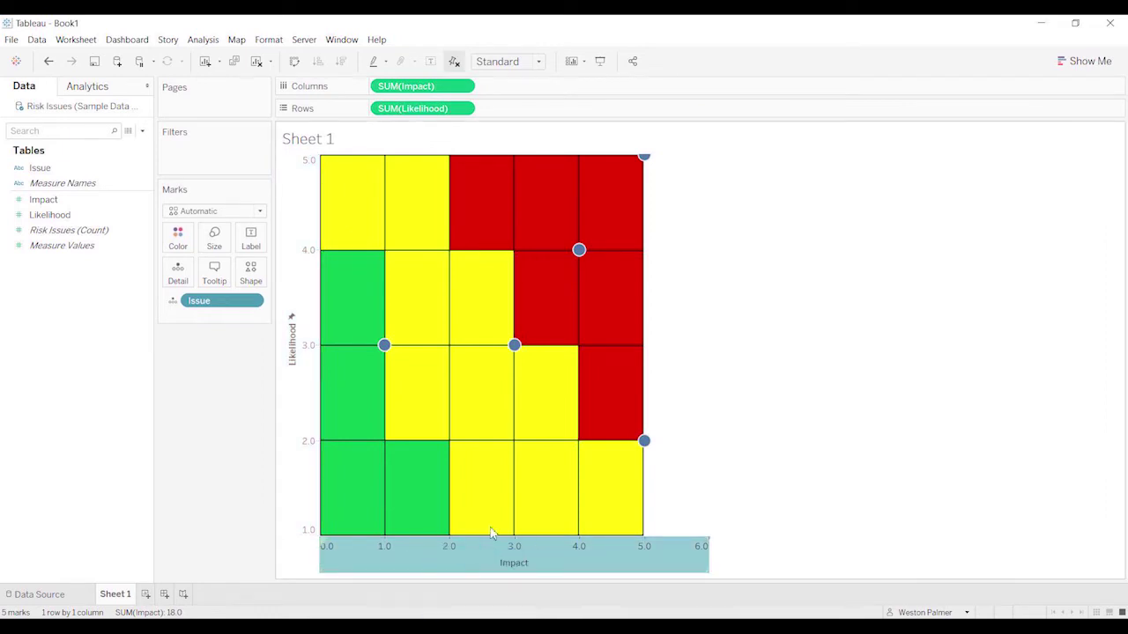
double_click(438, 553)
left_click(423, 211)
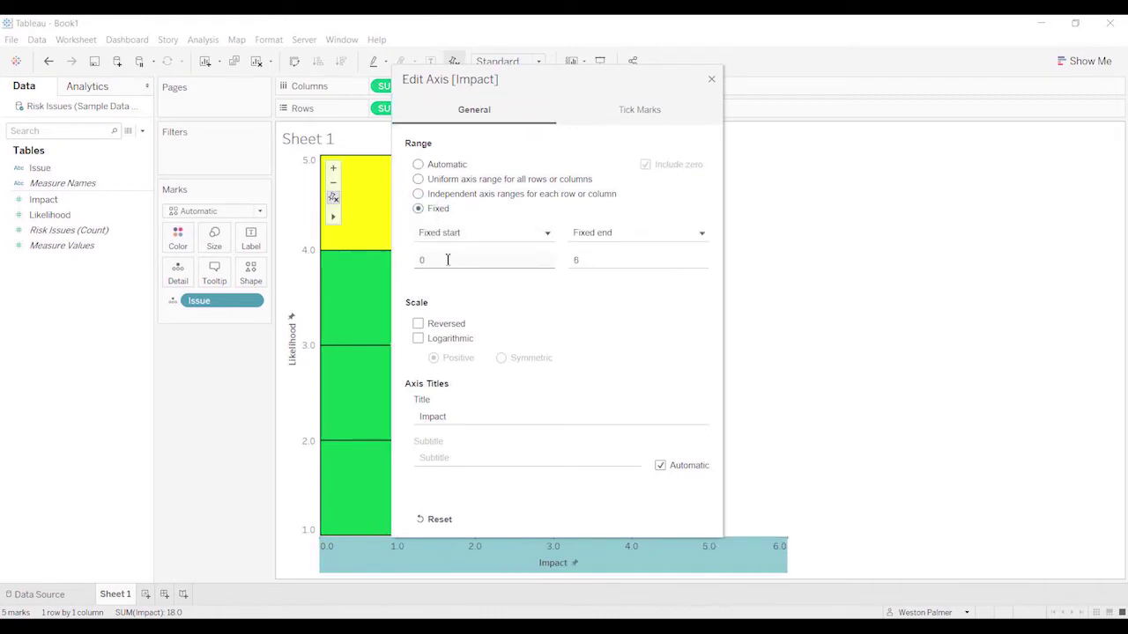
double_click(447, 260)
type("1")
double_click(583, 264)
type("5")
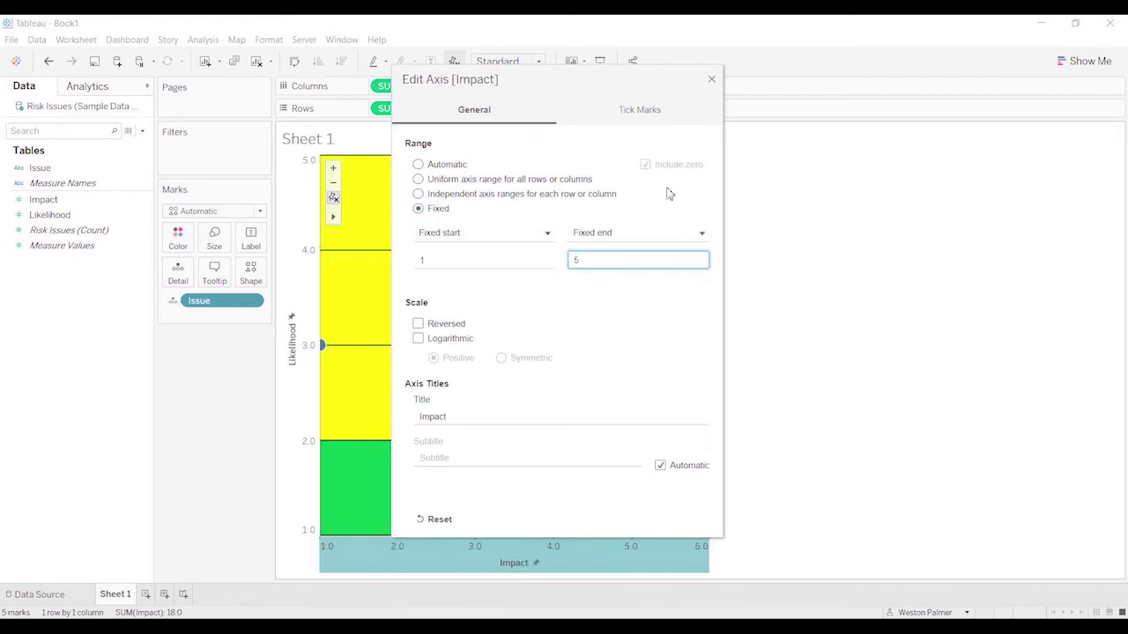
double_click(453, 259)
type("0")
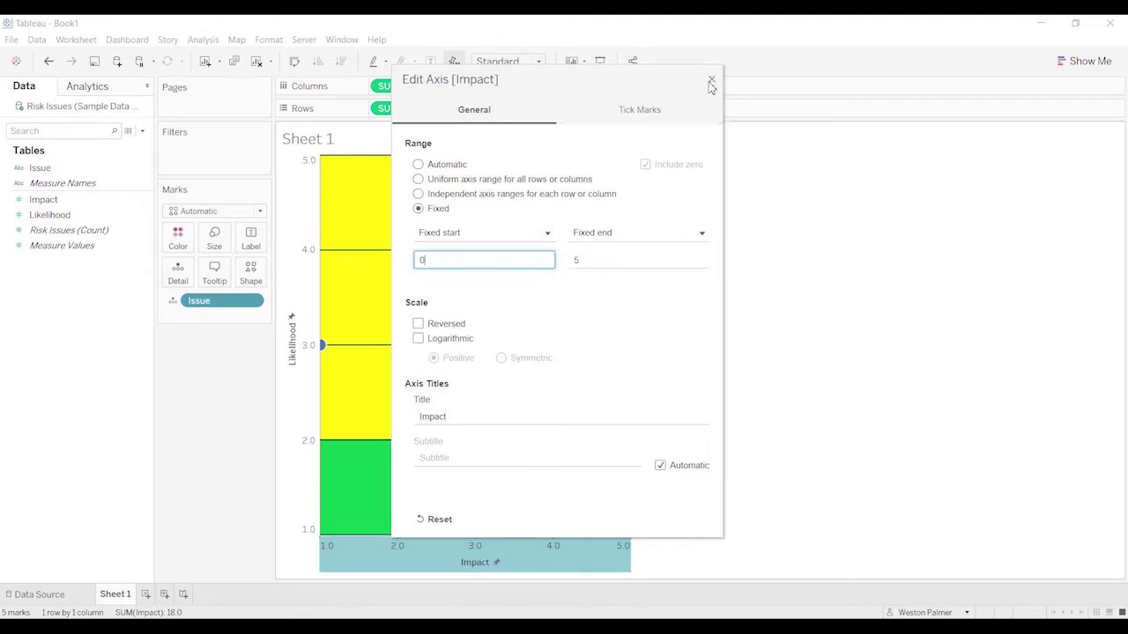
left_click(711, 82)
Change the Likelihood axis start to 0 so it runs 0 to 5
right_click(301, 509)
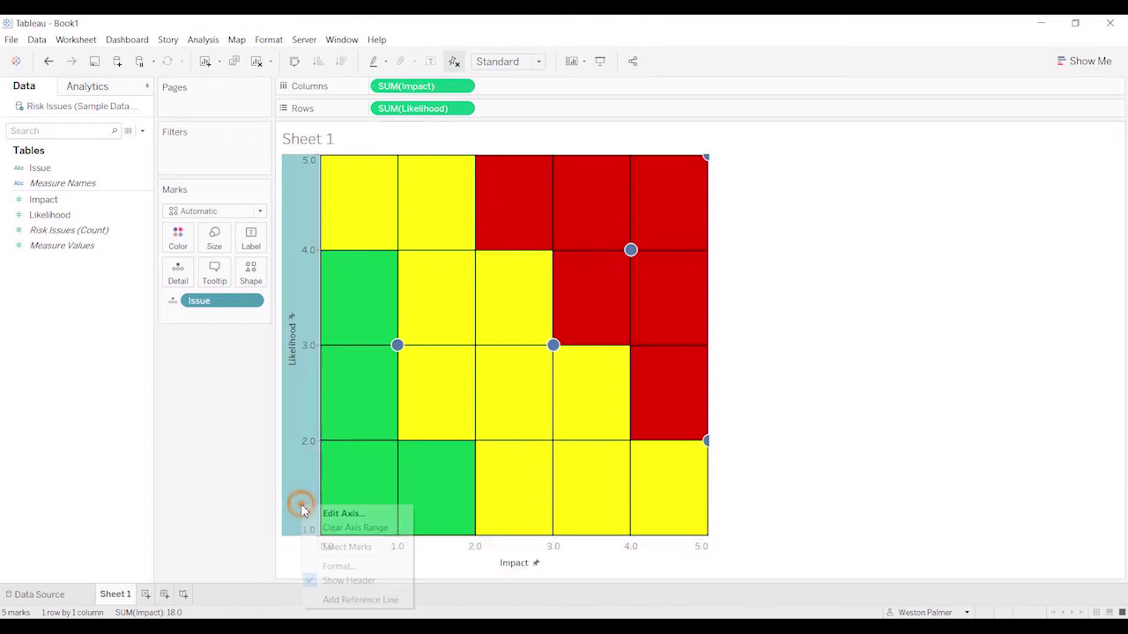
left_click(343, 514)
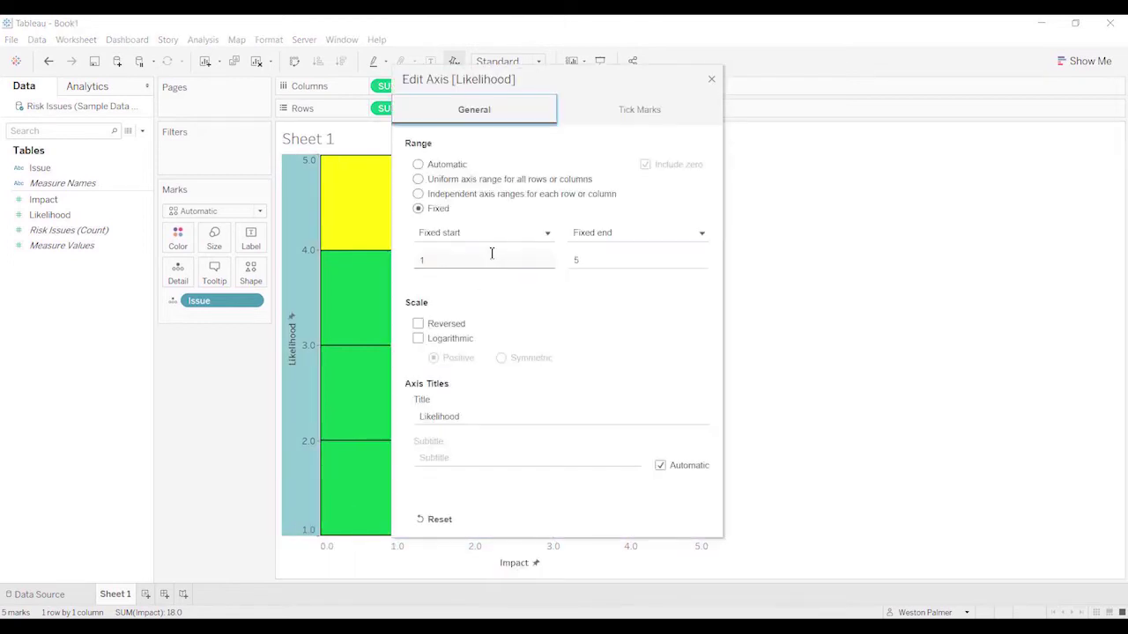
left_click(447, 257)
type("0")
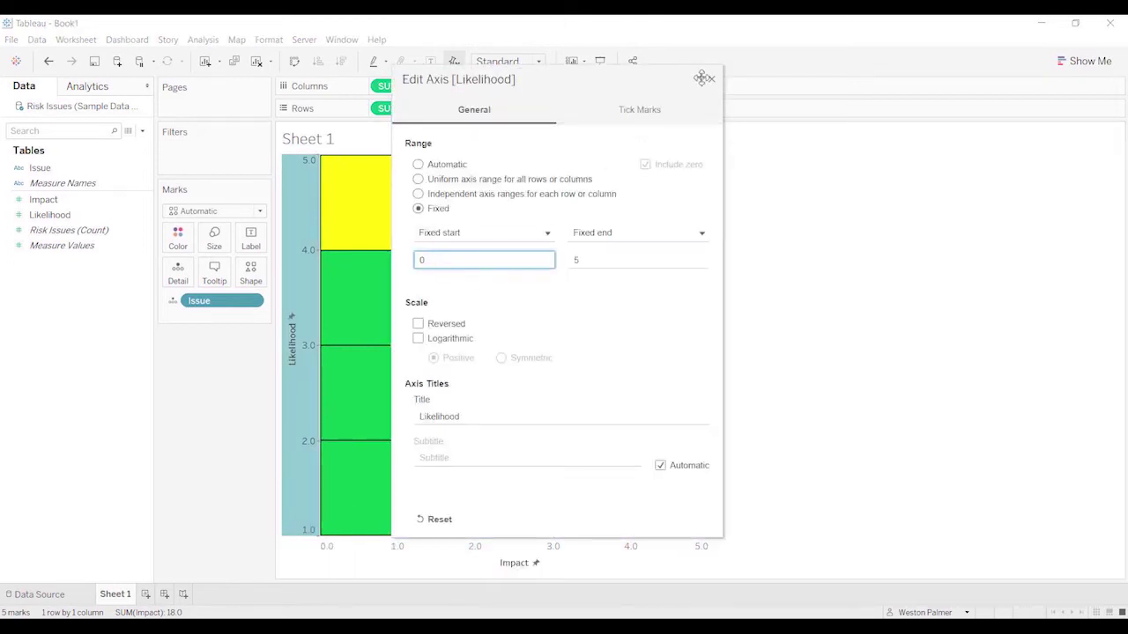
left_click(711, 79)
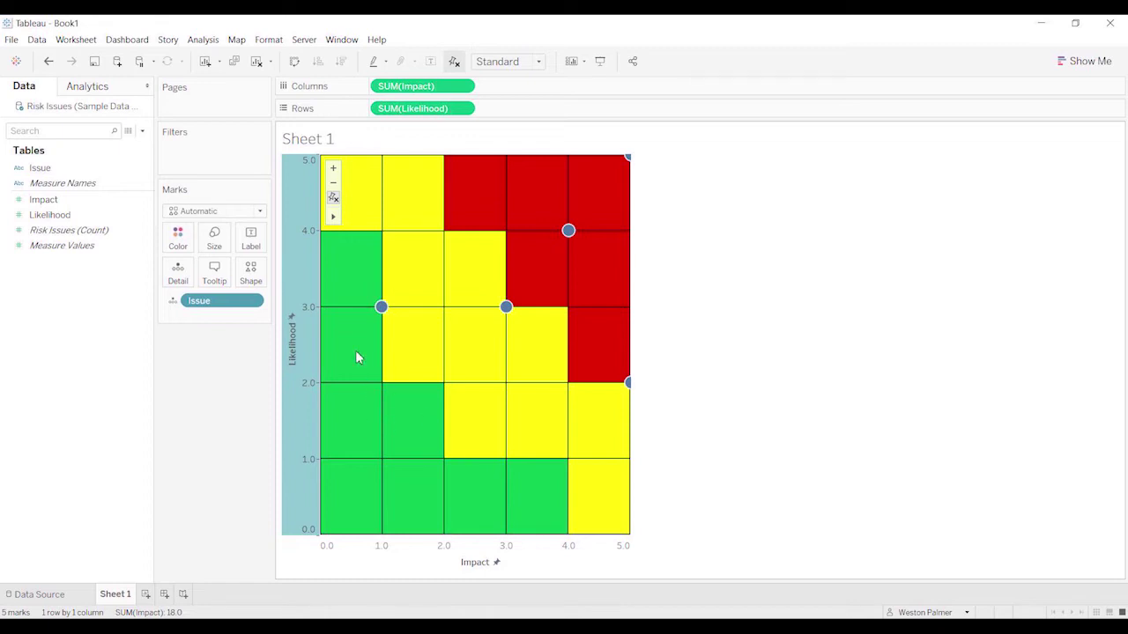
mouse_move(382, 310)
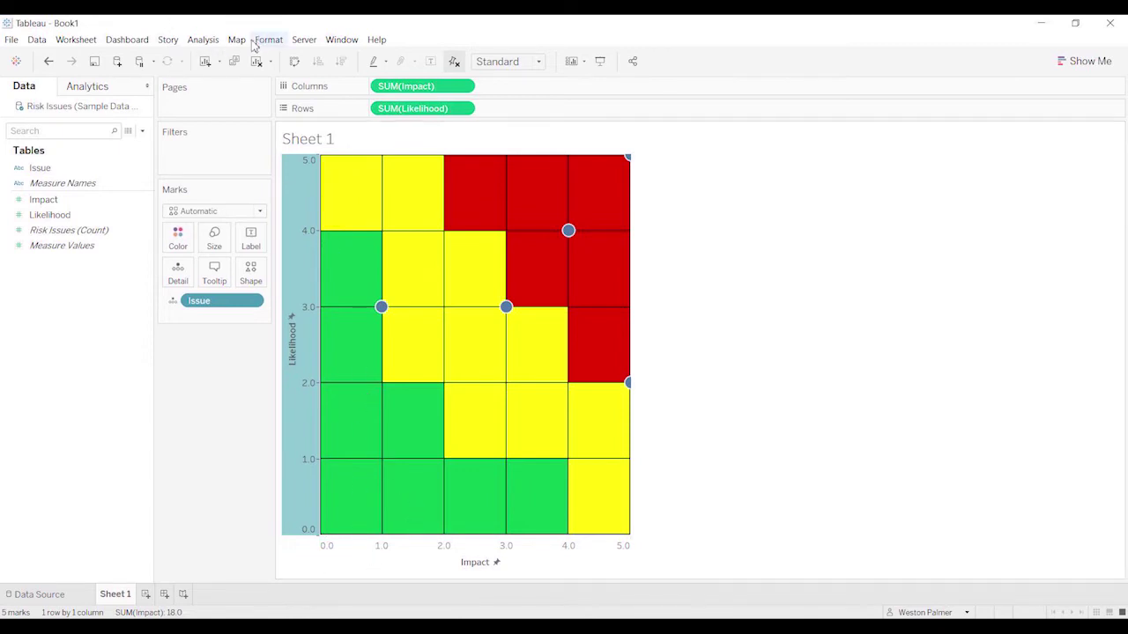
right_click(452, 555)
left_click(490, 458)
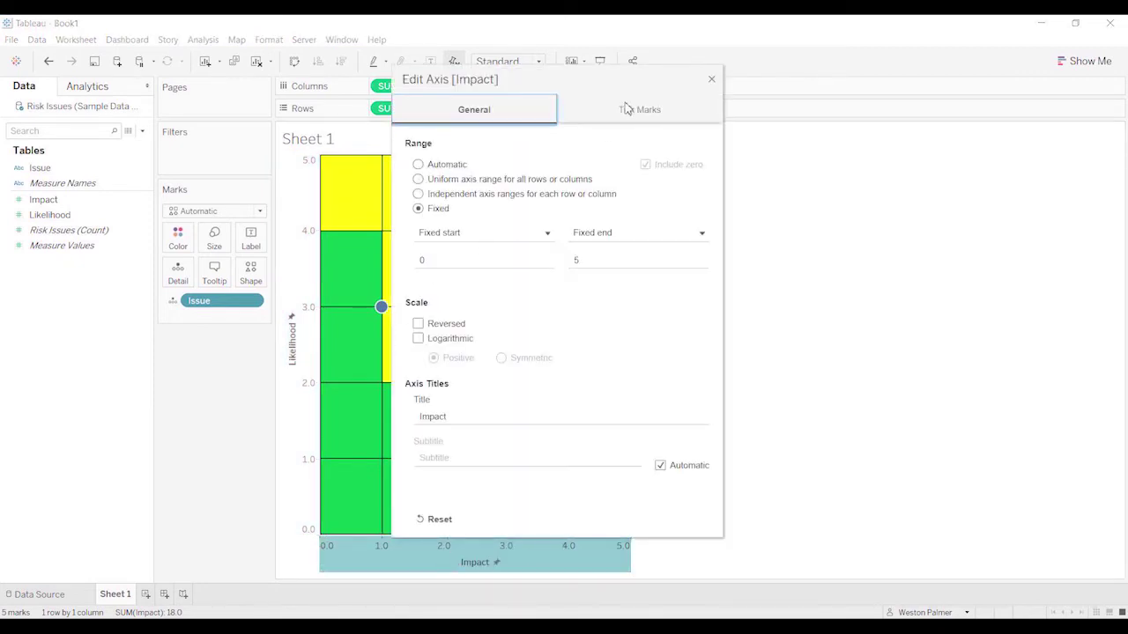
left_click(628, 109)
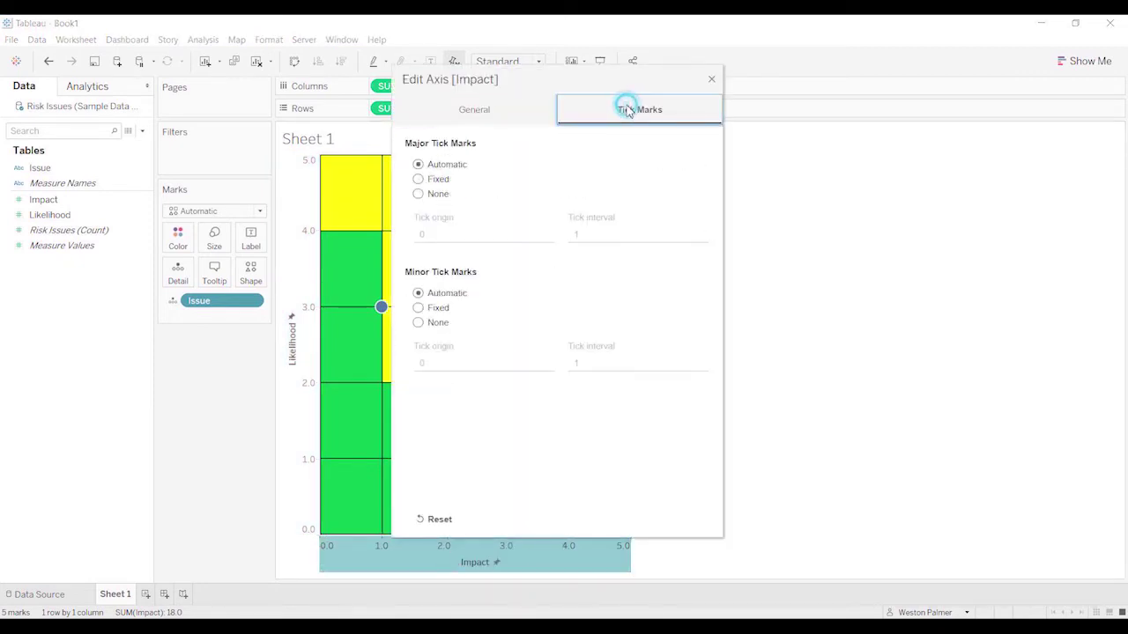
left_click(419, 179)
left_click(436, 233)
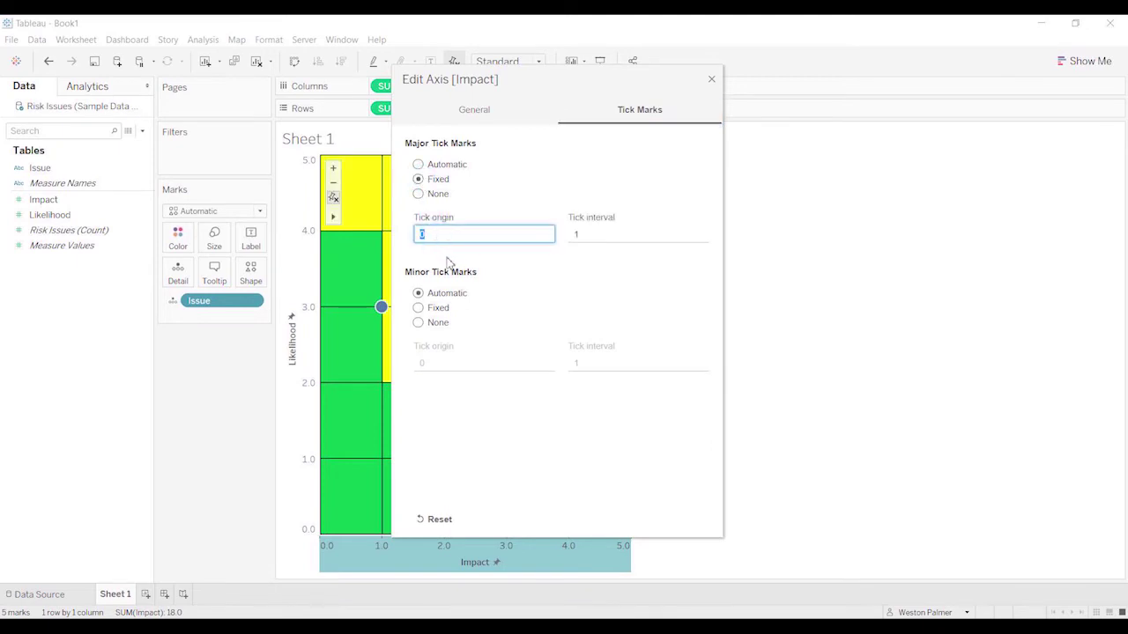
type("5")
left_click(602, 236)
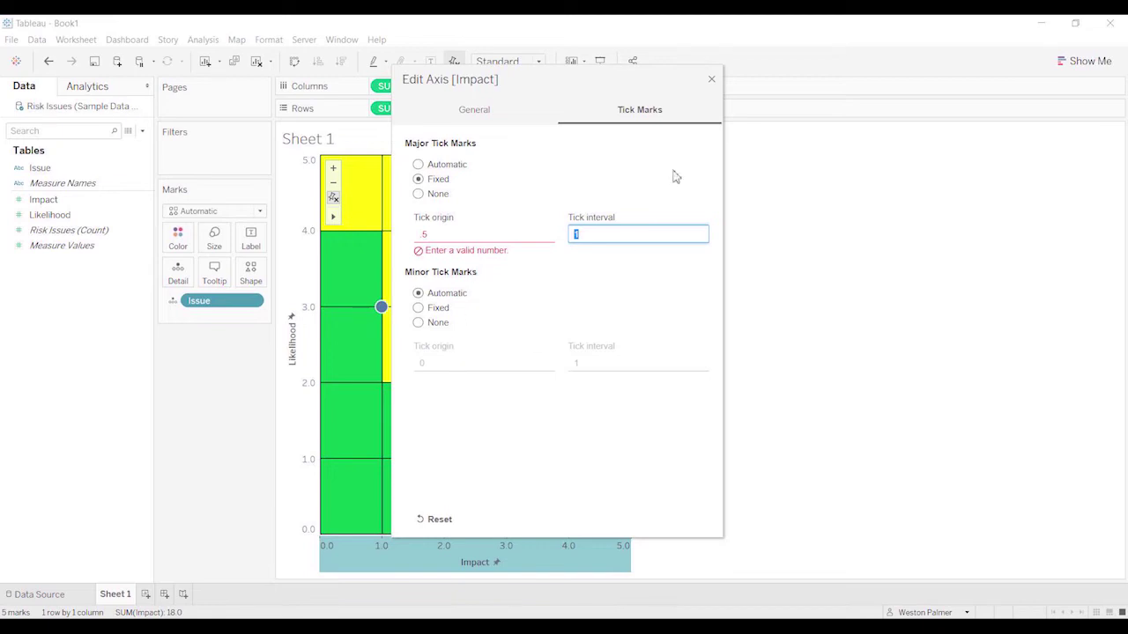
left_click(712, 78)
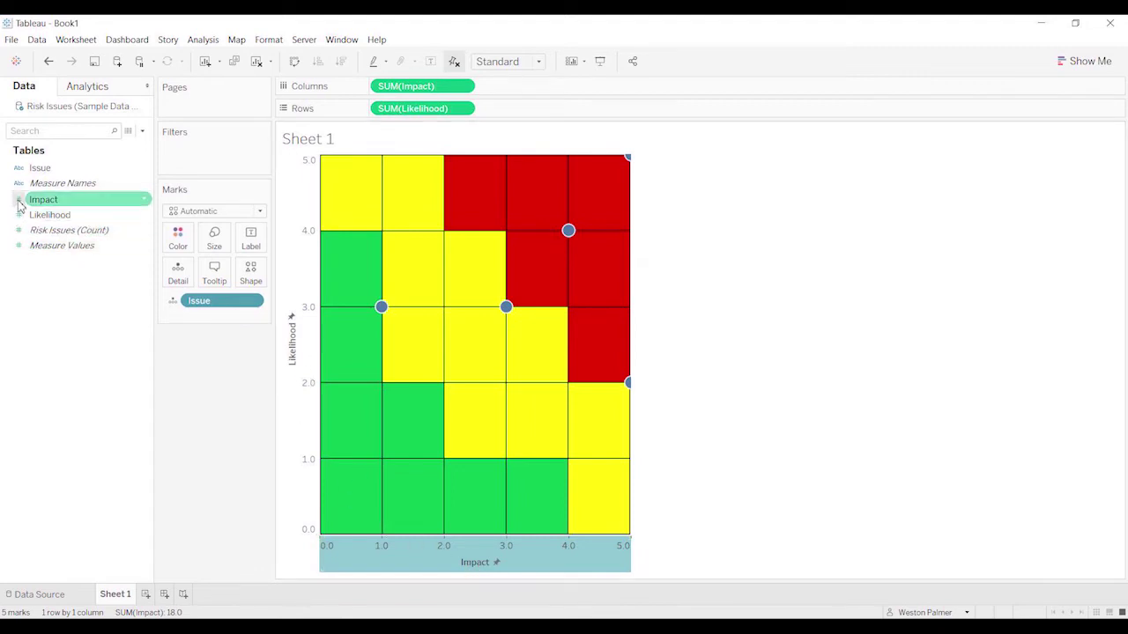
Change the Impact and Likelihood data types to decimal numbers
left_click(18, 202)
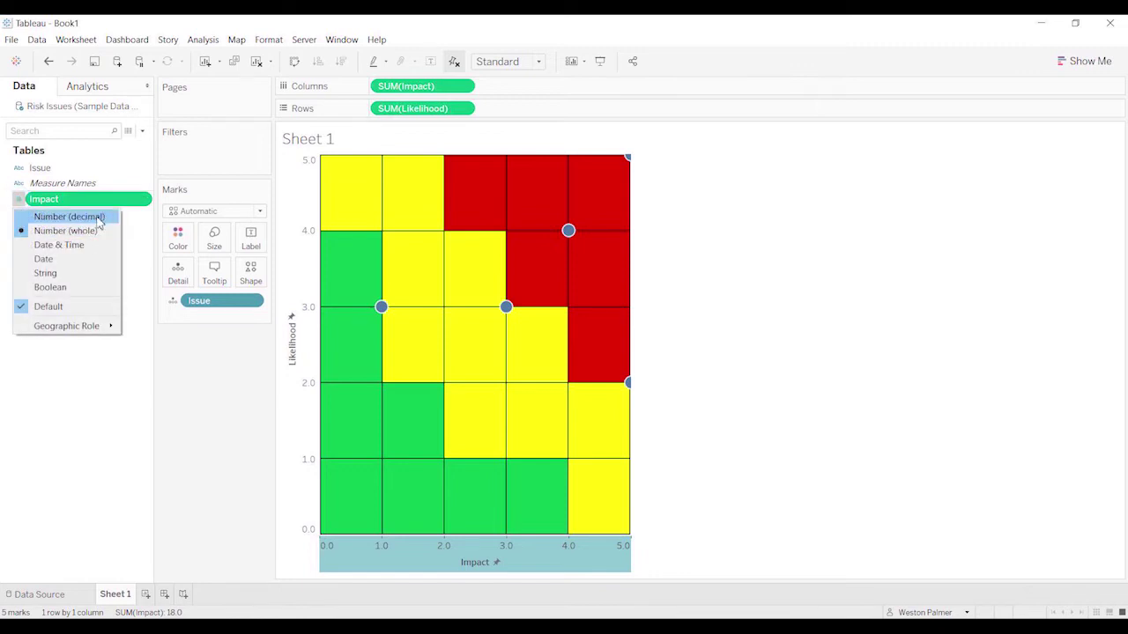
left_click(99, 217)
left_click(19, 216)
left_click(76, 233)
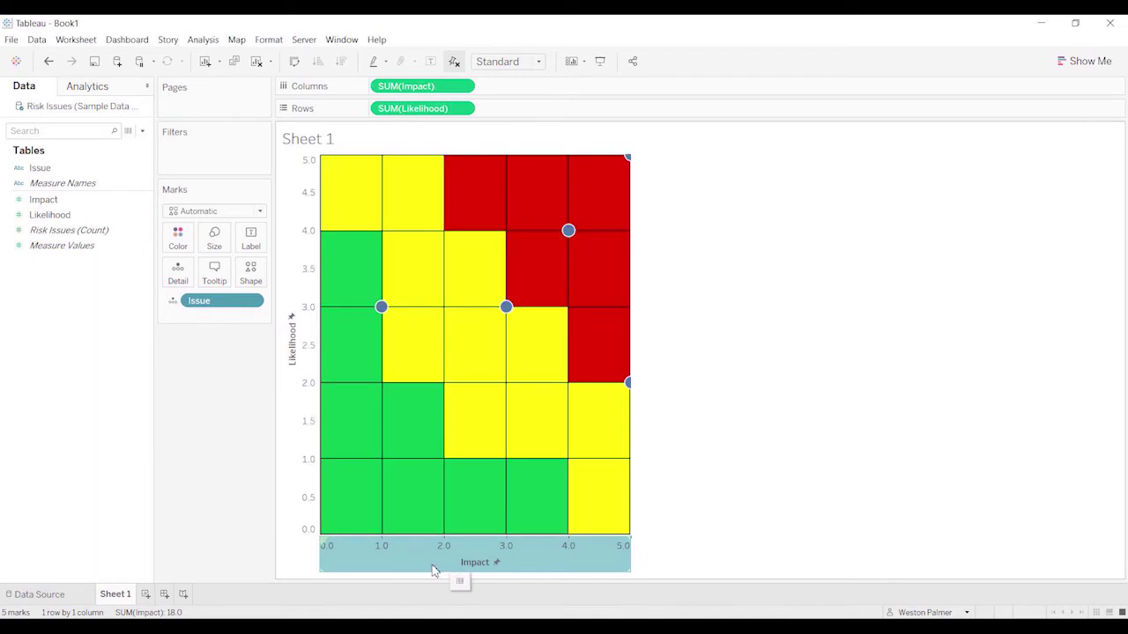
Set the Impact axis major tick origin to .5
right_click(442, 552)
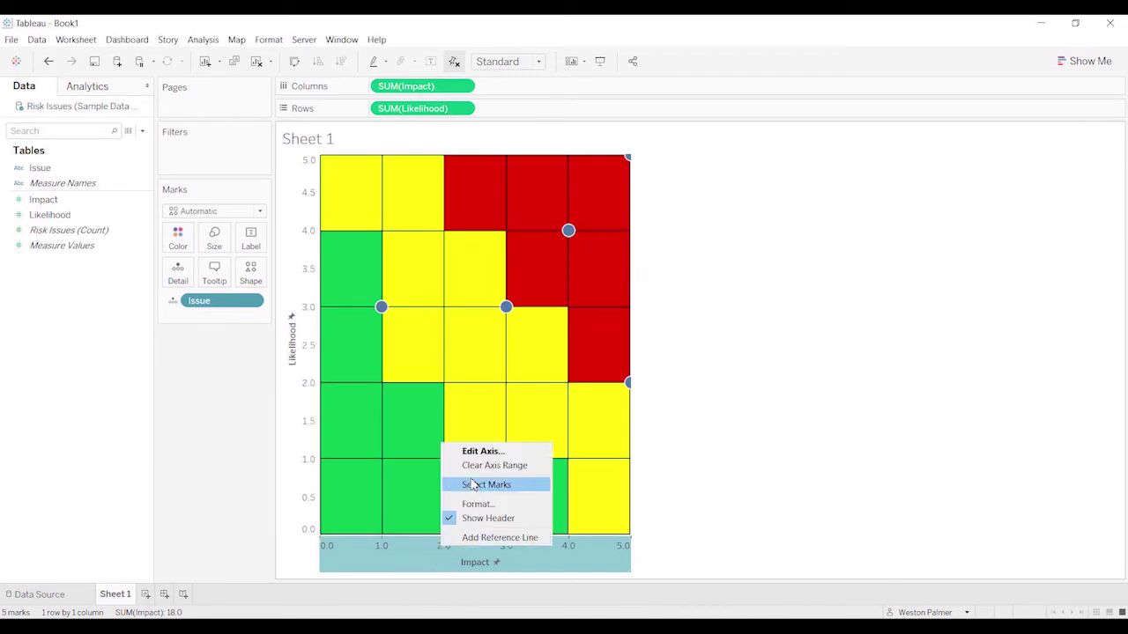
left_click(473, 452)
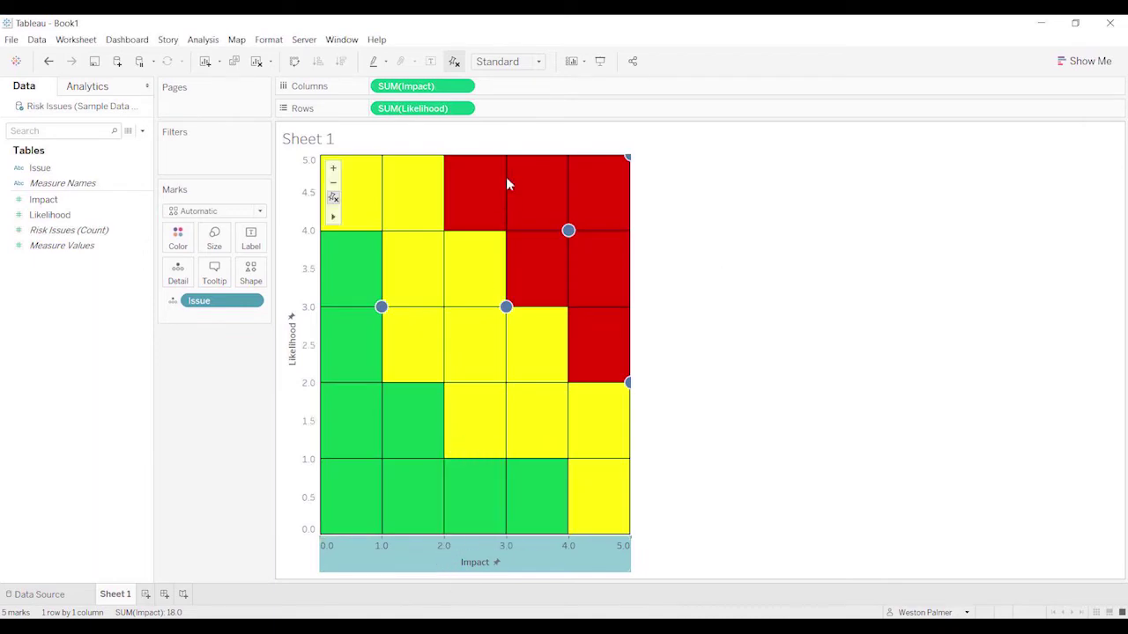
left_click(641, 114)
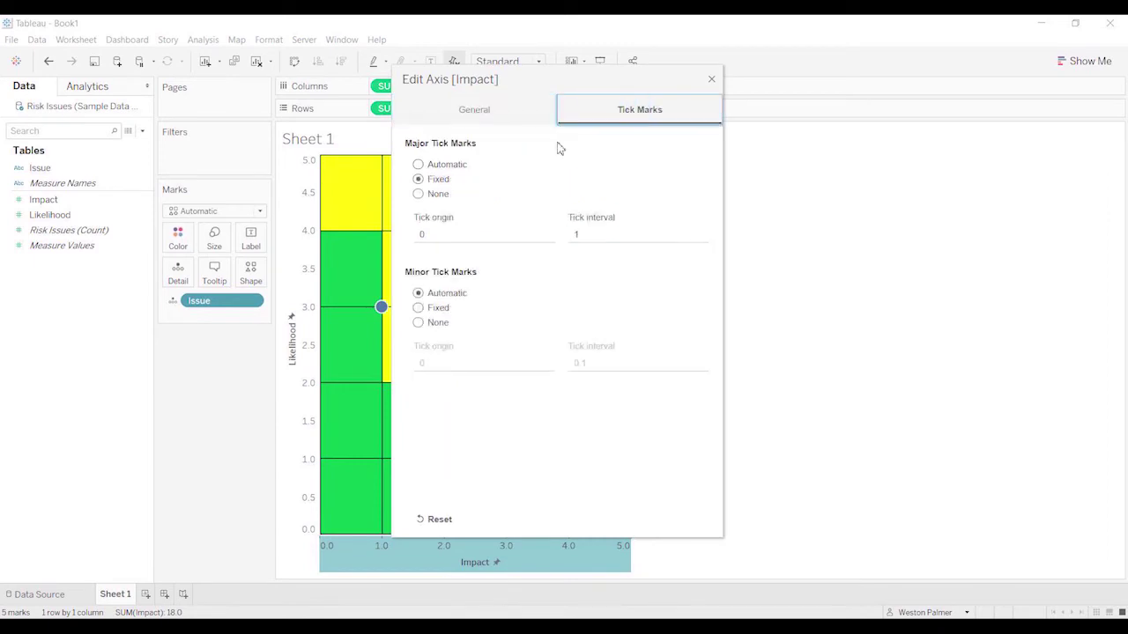
left_click(429, 233)
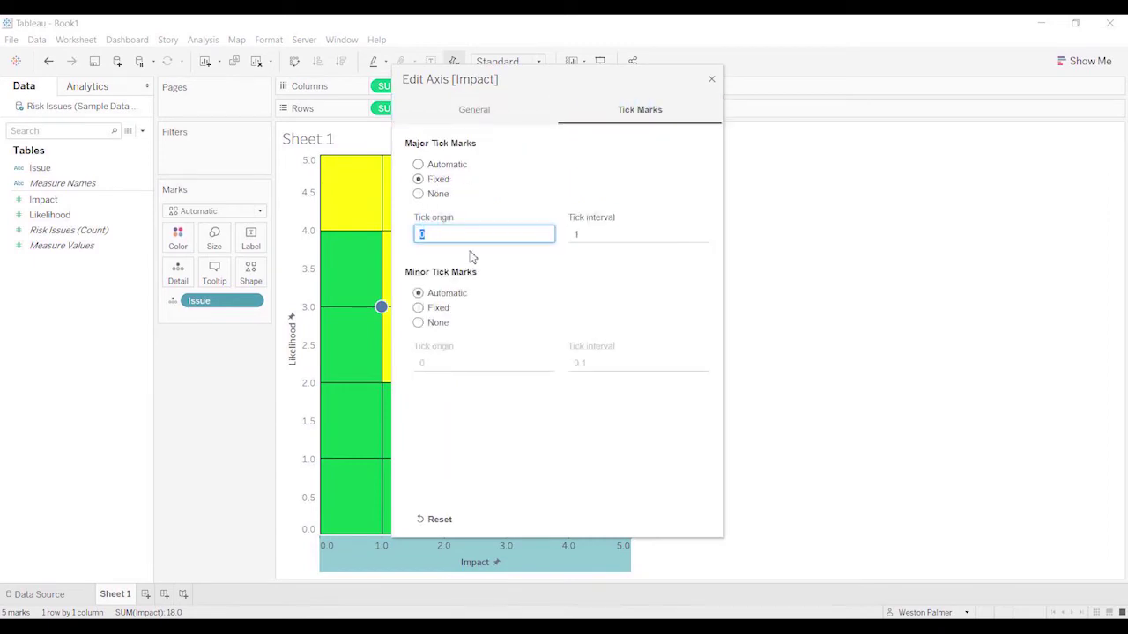
type("5")
left_click(712, 78)
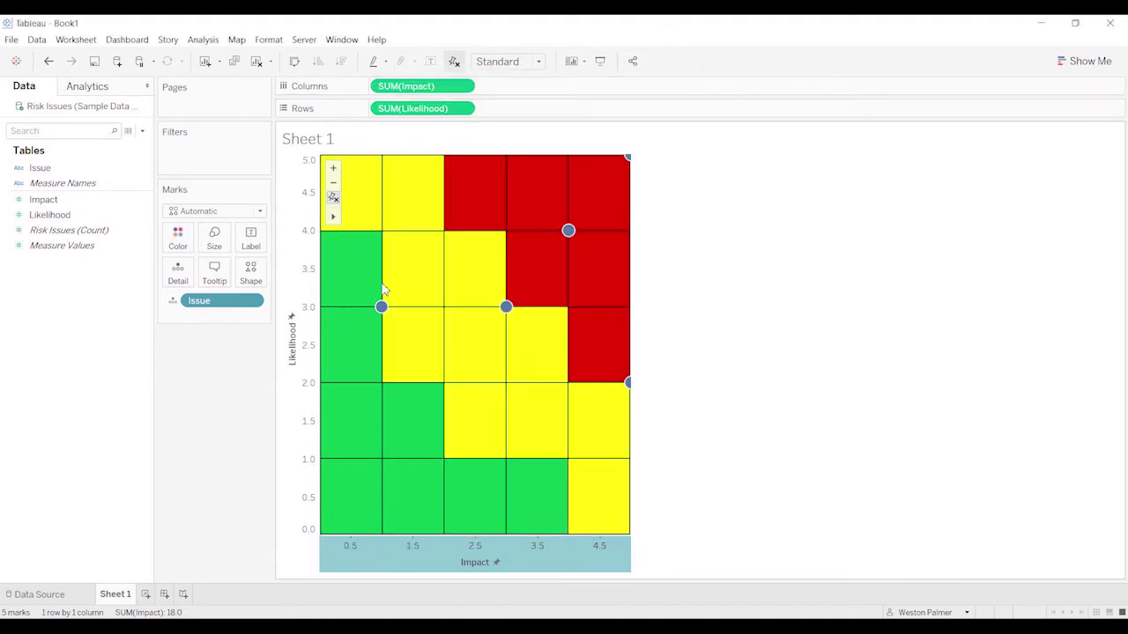
Set the Likelihood axis major tick marks to Fixed with tick origin .5
right_click(311, 338)
left_click(352, 345)
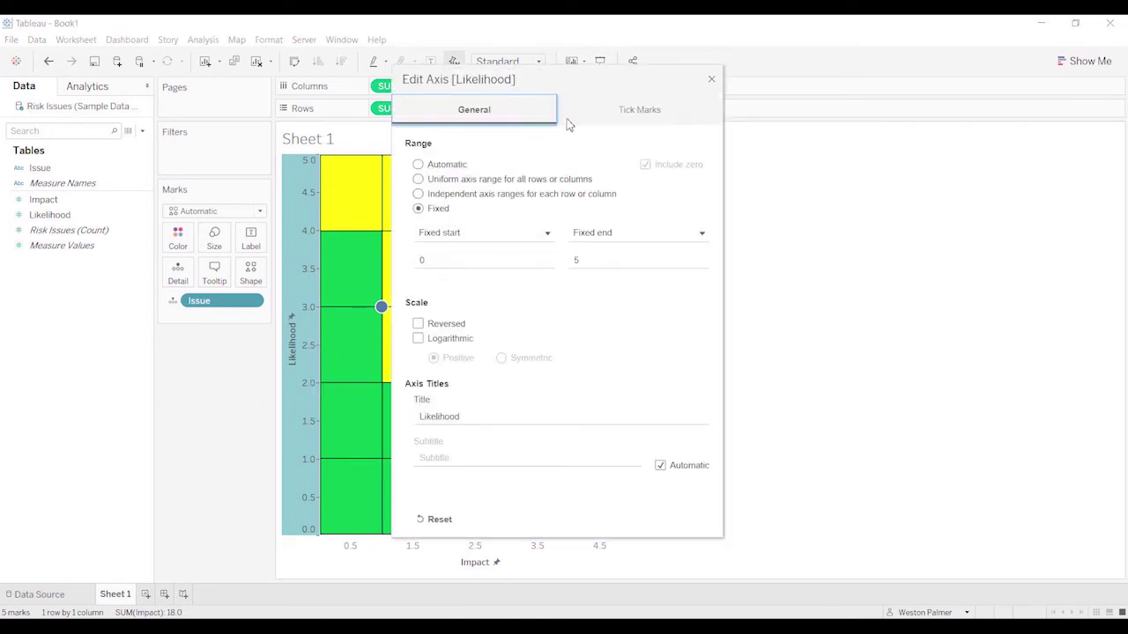
left_click(585, 111)
left_click(423, 194)
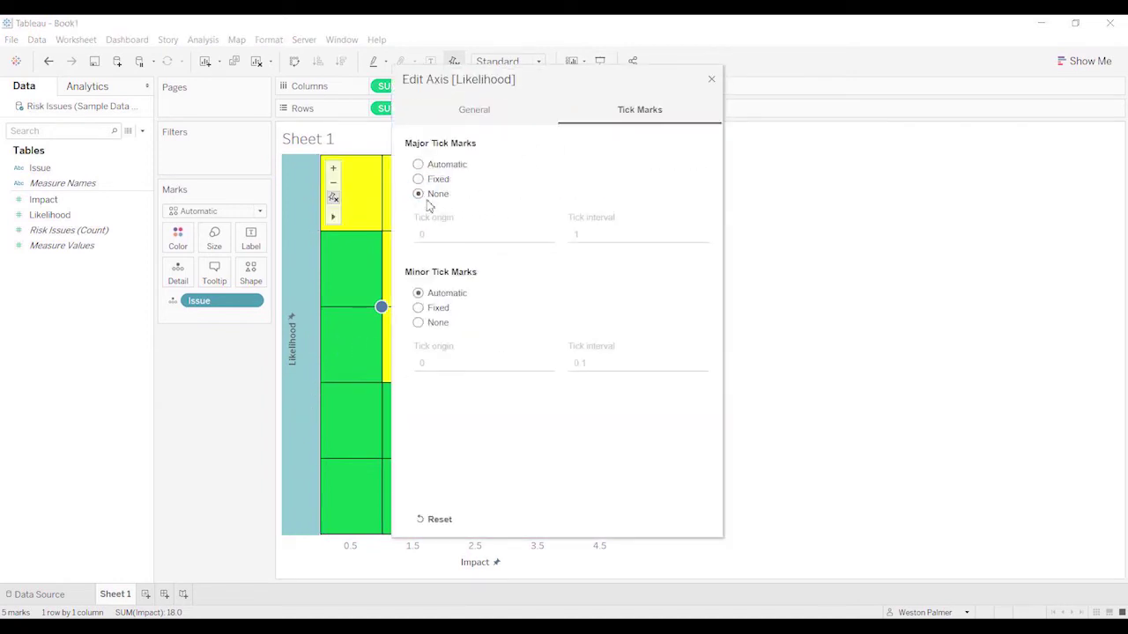
left_click(419, 178)
double_click(430, 234)
key("BackSpace")
type("5")
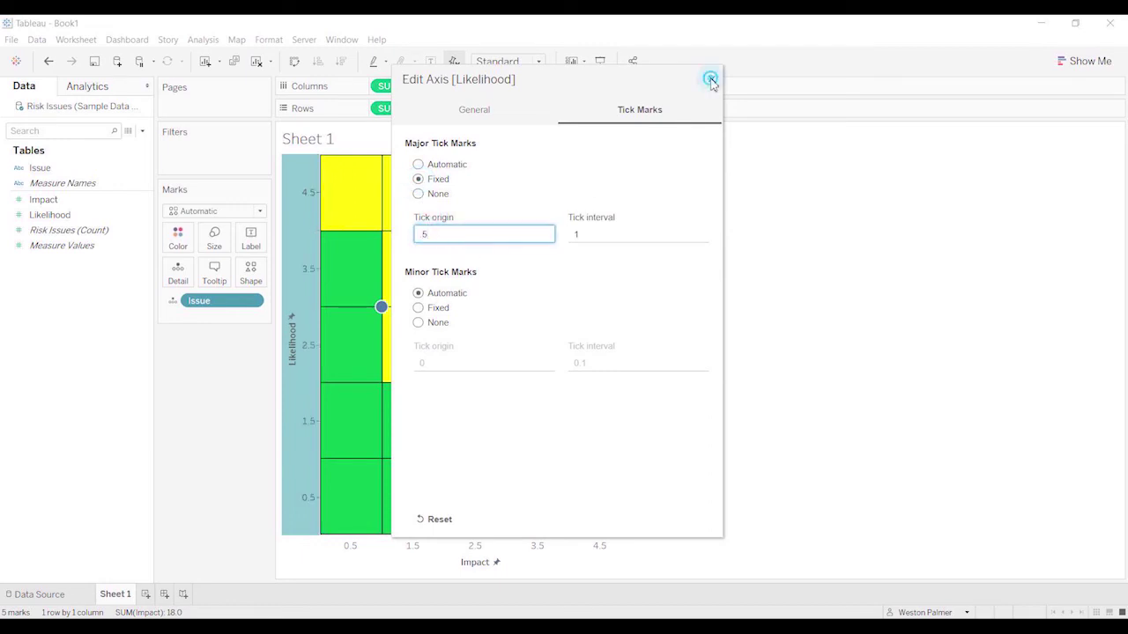
left_click(711, 79)
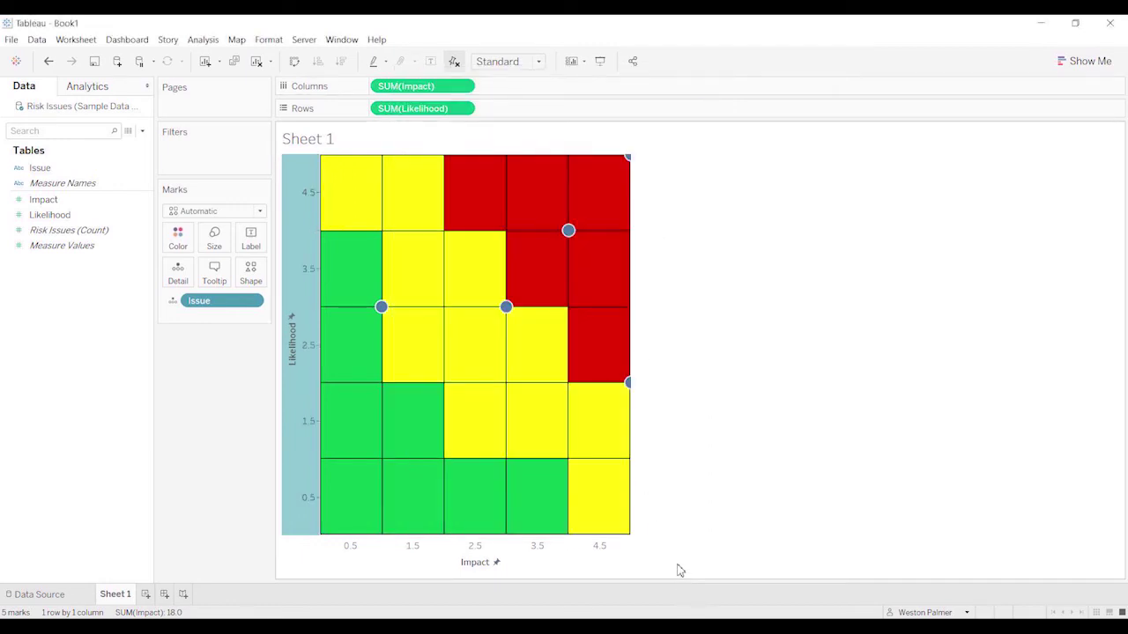
left_click(307, 514)
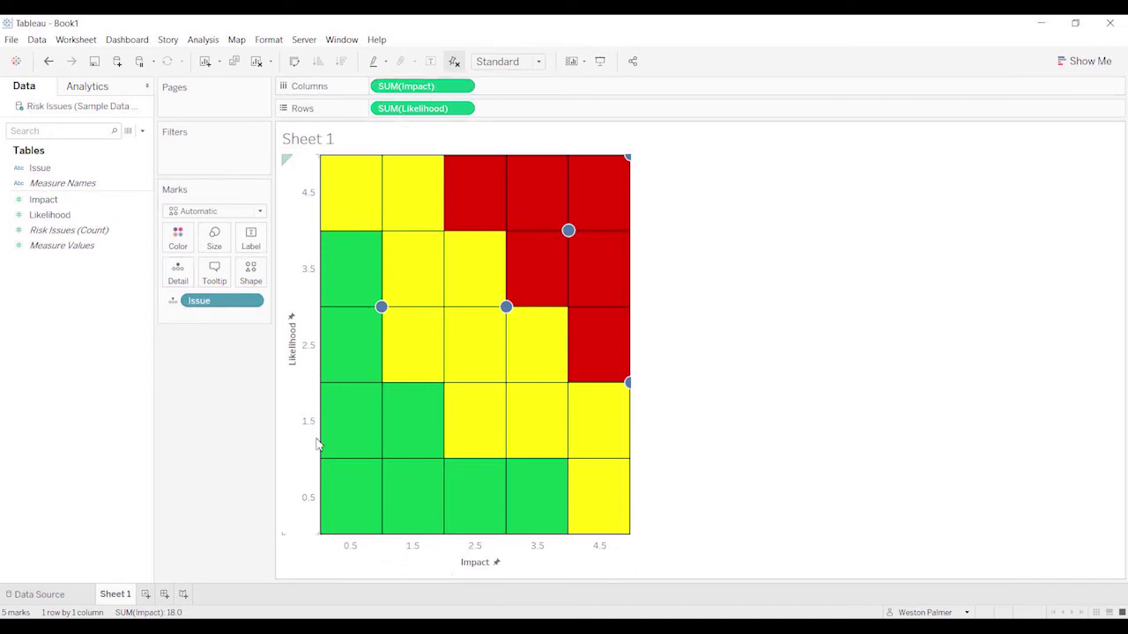
mouse_move(381, 307)
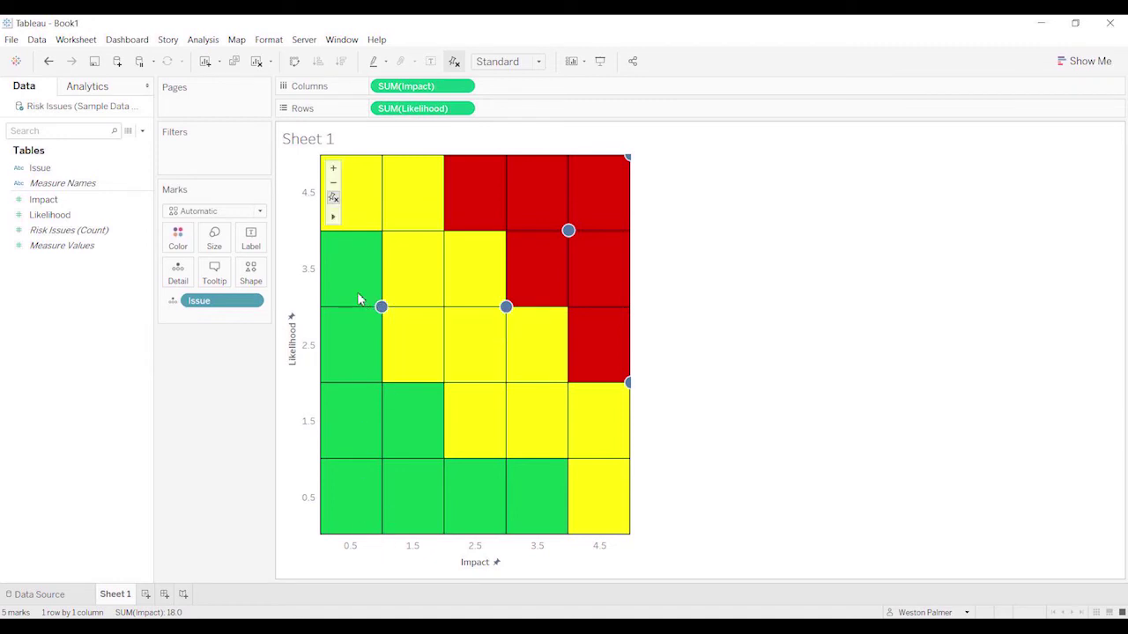
Duplicate the Impact and Likelihood fields
left_click(147, 203)
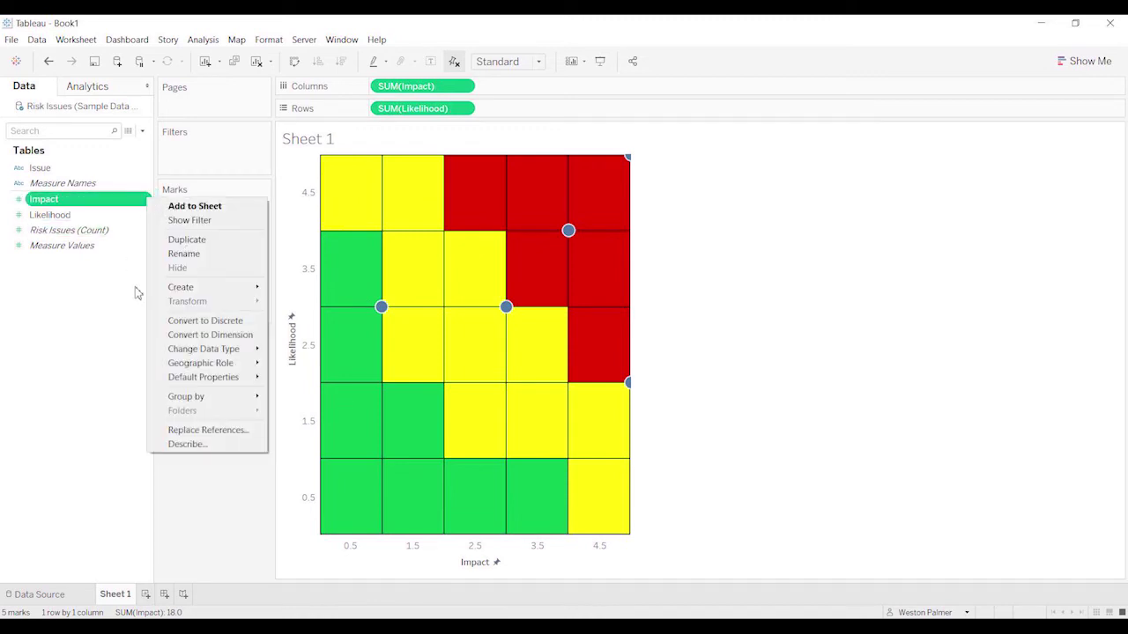
left_click(195, 241)
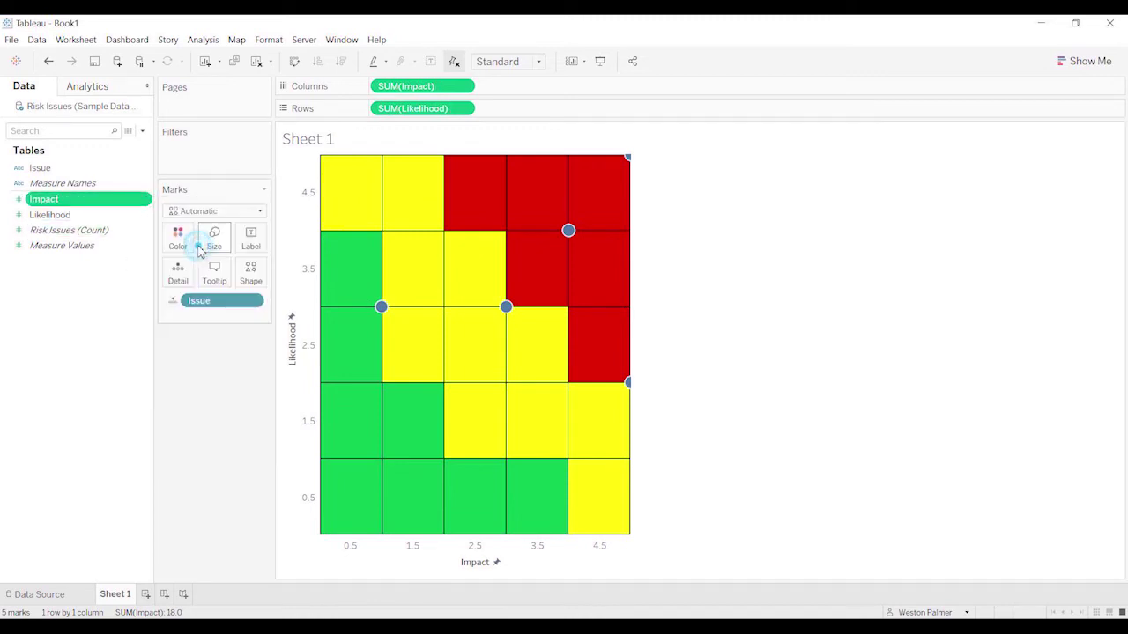
left_click(143, 232)
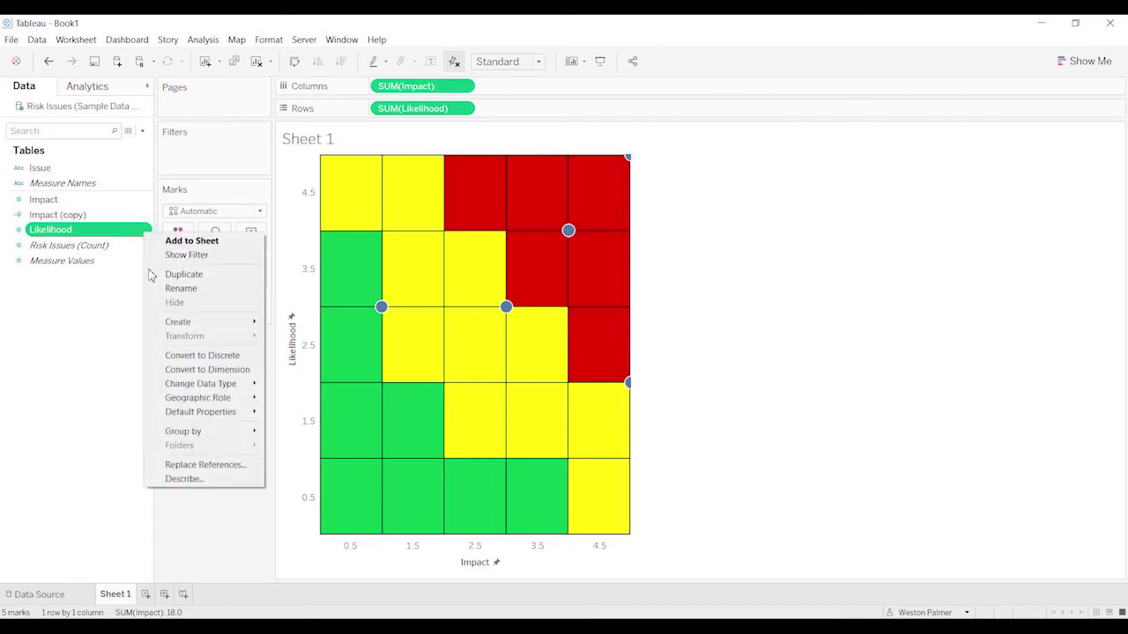
left_click(187, 277)
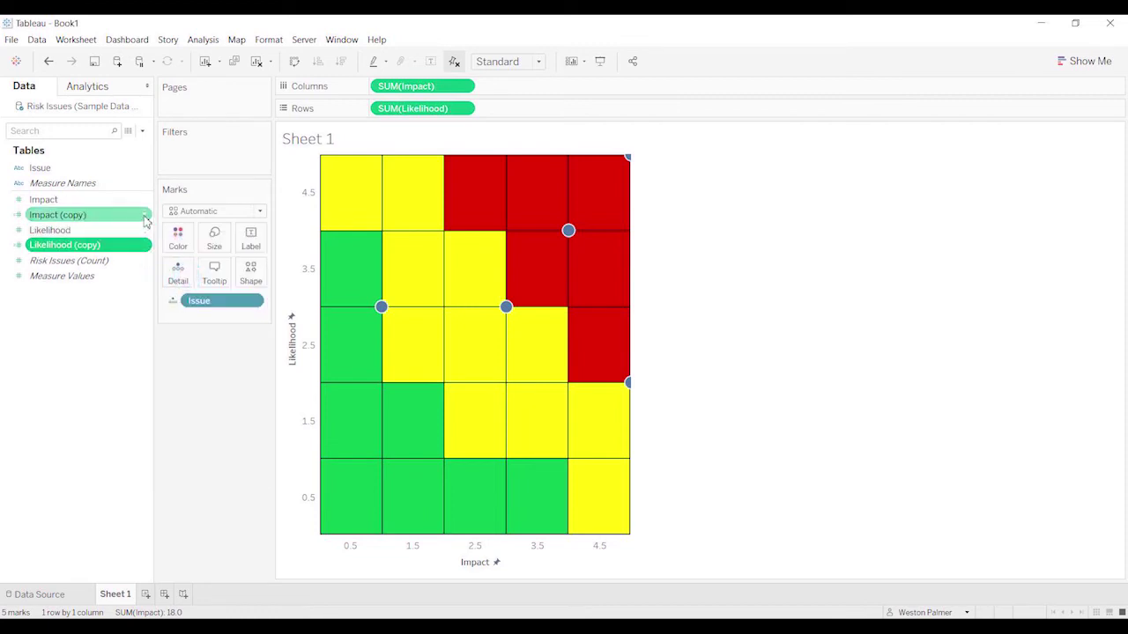
Edit the Impact (copy) and Likelihood (copy) formulas to subtract .5
left_click(145, 221)
left_click(176, 288)
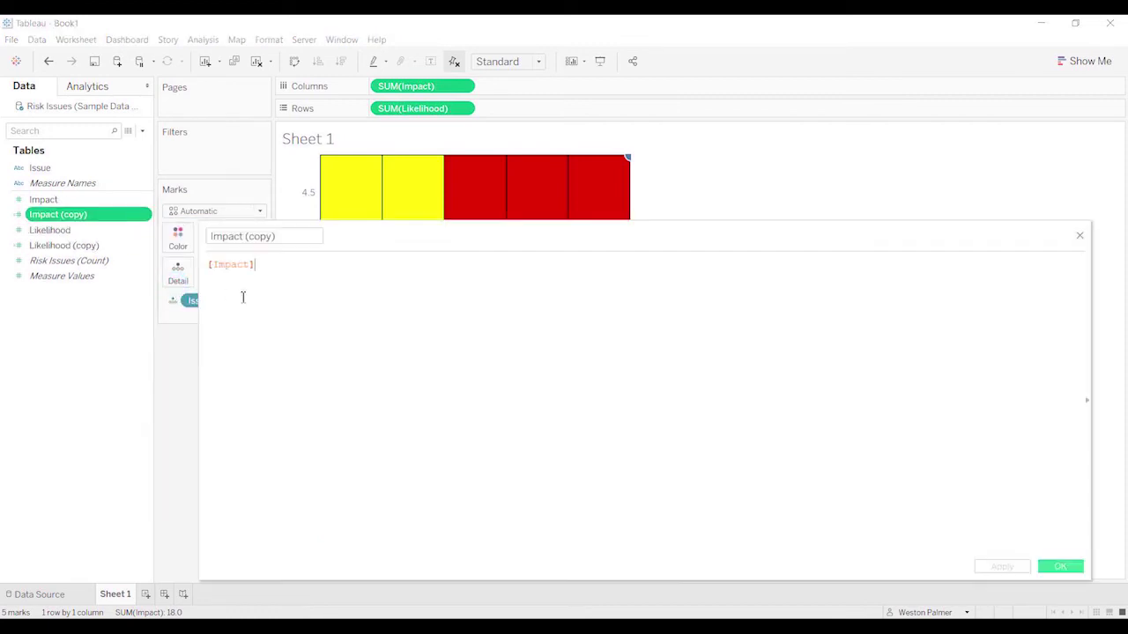
type("-.5")
left_click(1002, 566)
left_click(1060, 567)
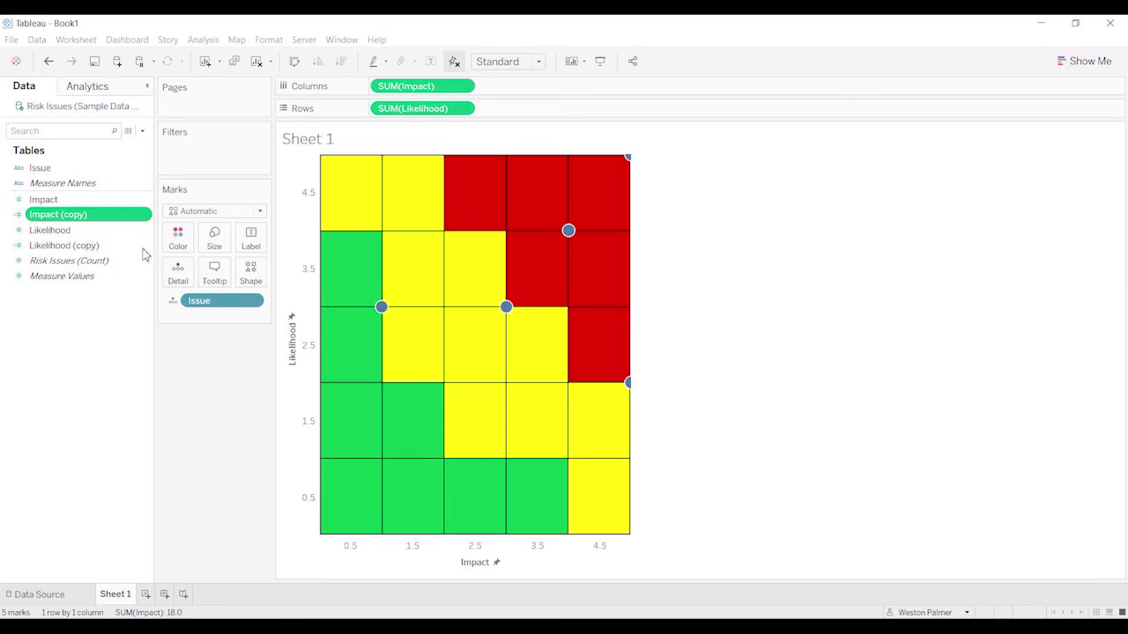
left_click(141, 245)
right_click(143, 245)
left_click(192, 325)
type("-.5")
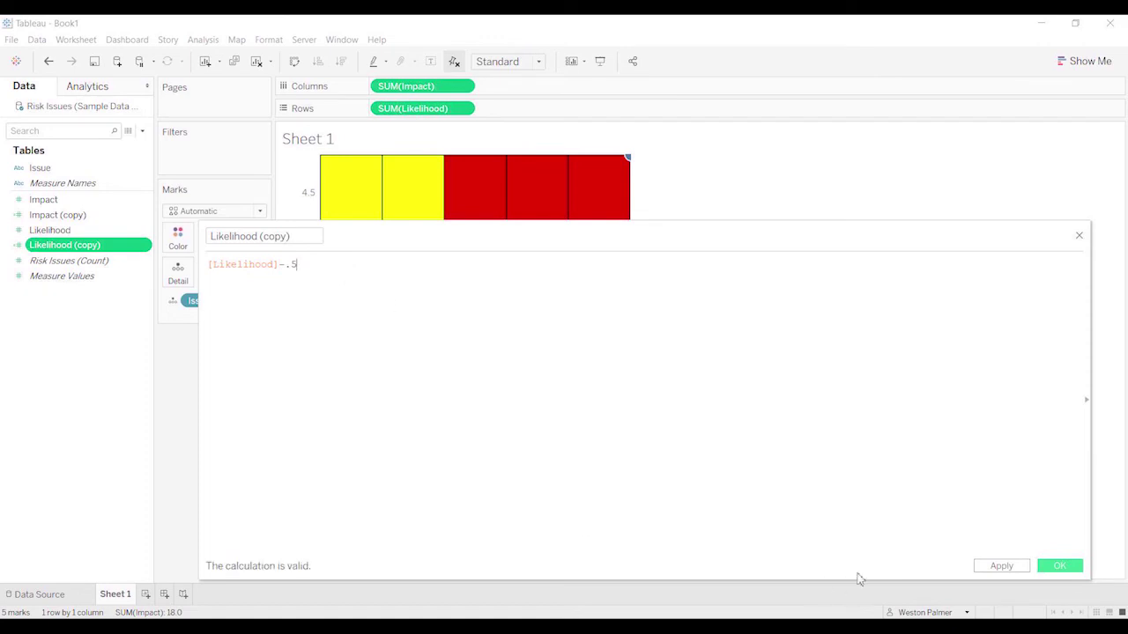
left_click(1053, 567)
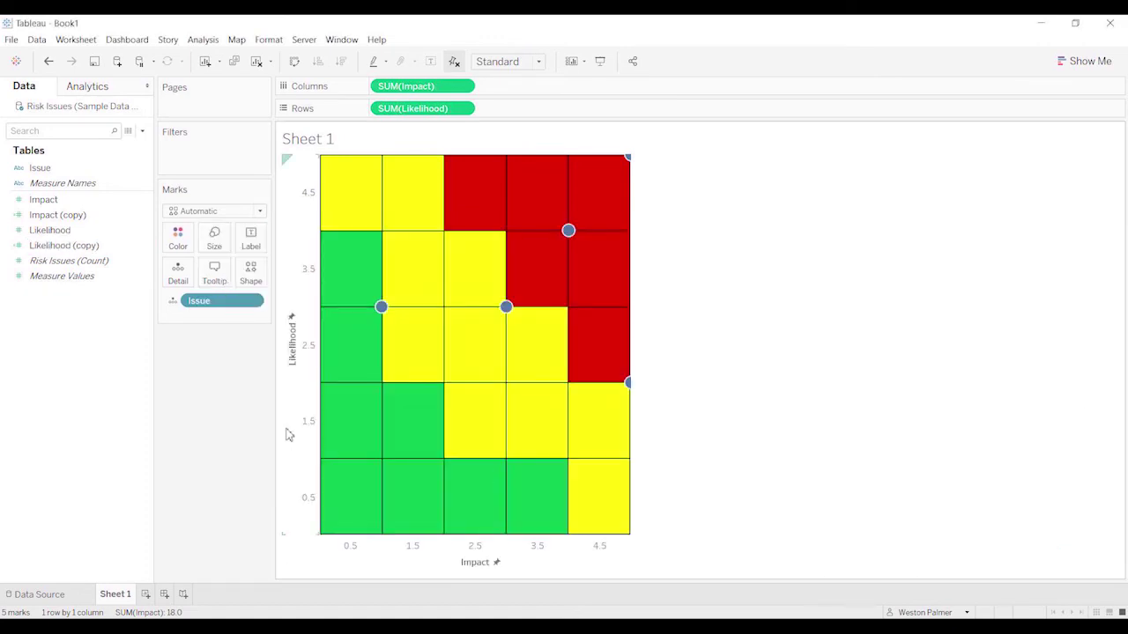
Plot Impact (copy) on Columns and Likelihood (copy) on Rows
left_click(63, 217)
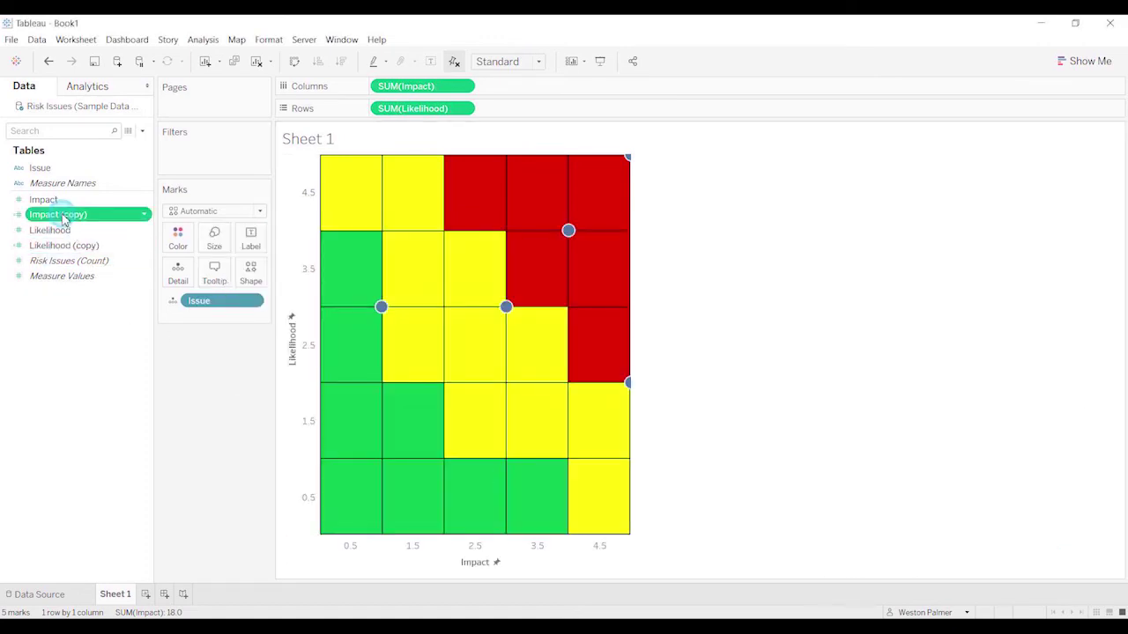
left_click_drag(63, 224, 413, 88)
left_click(77, 247)
left_click_drag(78, 254, 416, 113)
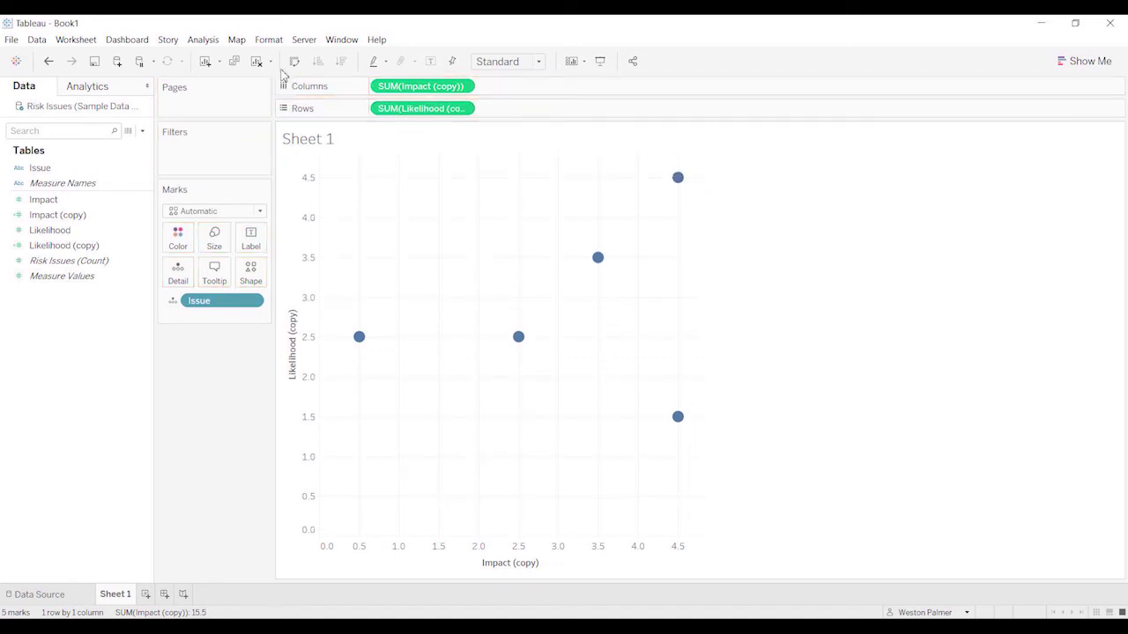
Remap the Risk Matrix image to Likelihood (copy) on x and Impact (copy) on y, keeping it enabled
left_click(236, 40)
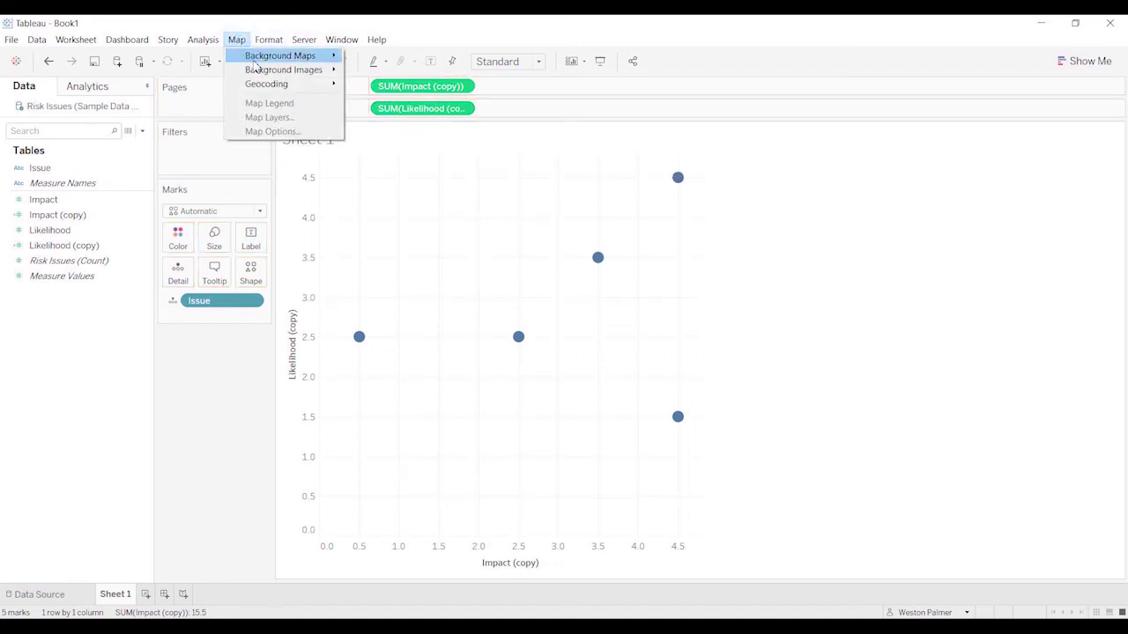
left_click(414, 70)
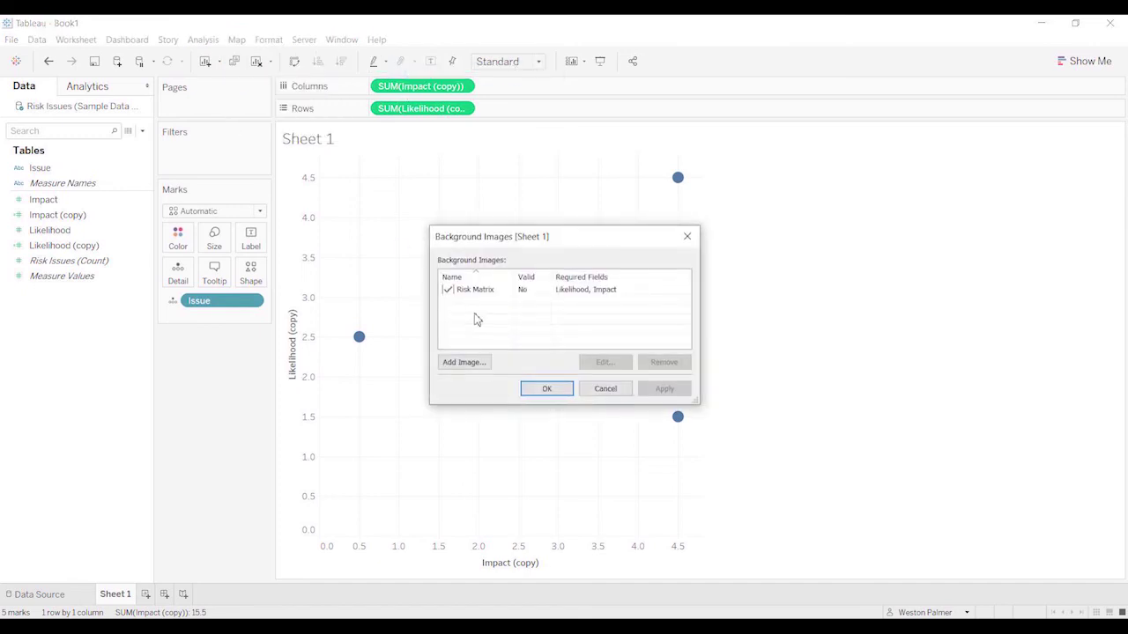
left_click(522, 293)
left_click(604, 362)
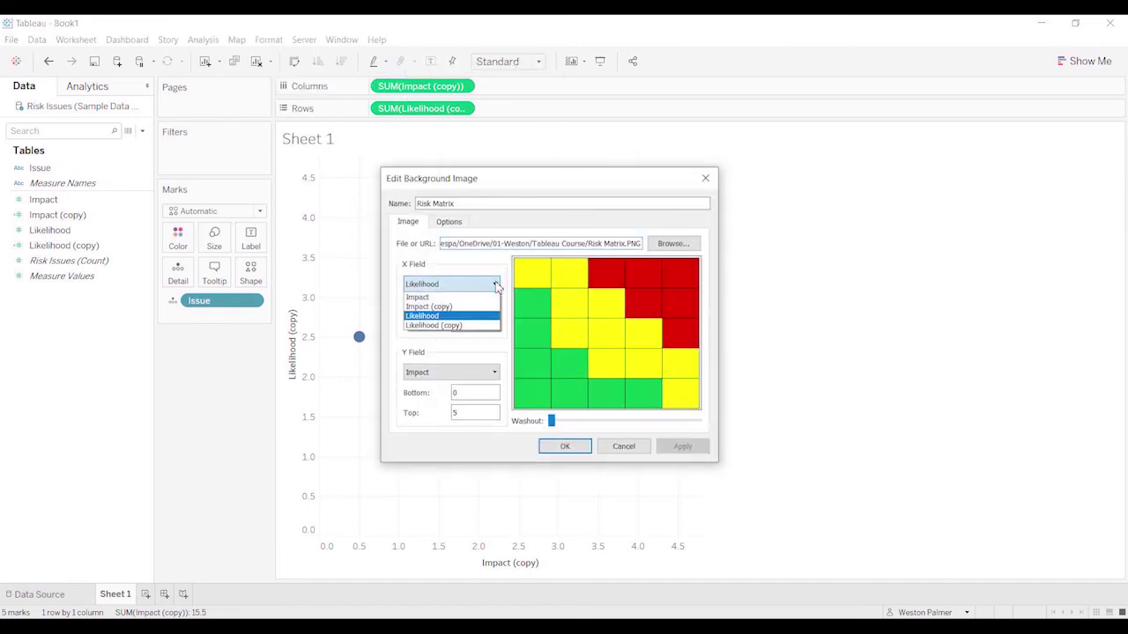
left_click(476, 325)
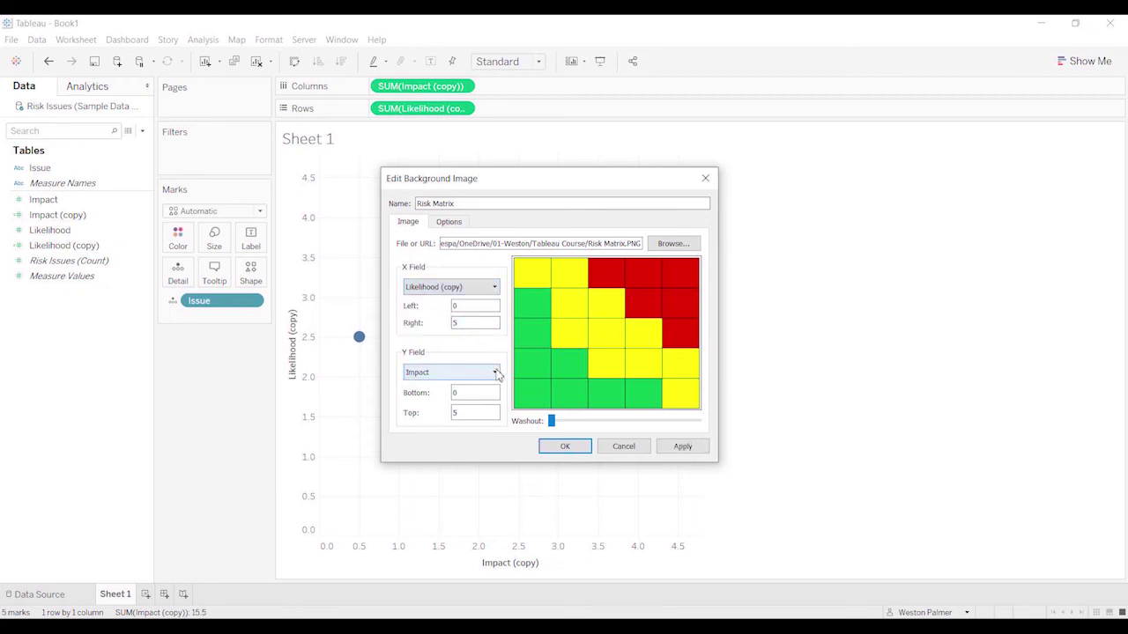
left_click(495, 373)
left_click(473, 397)
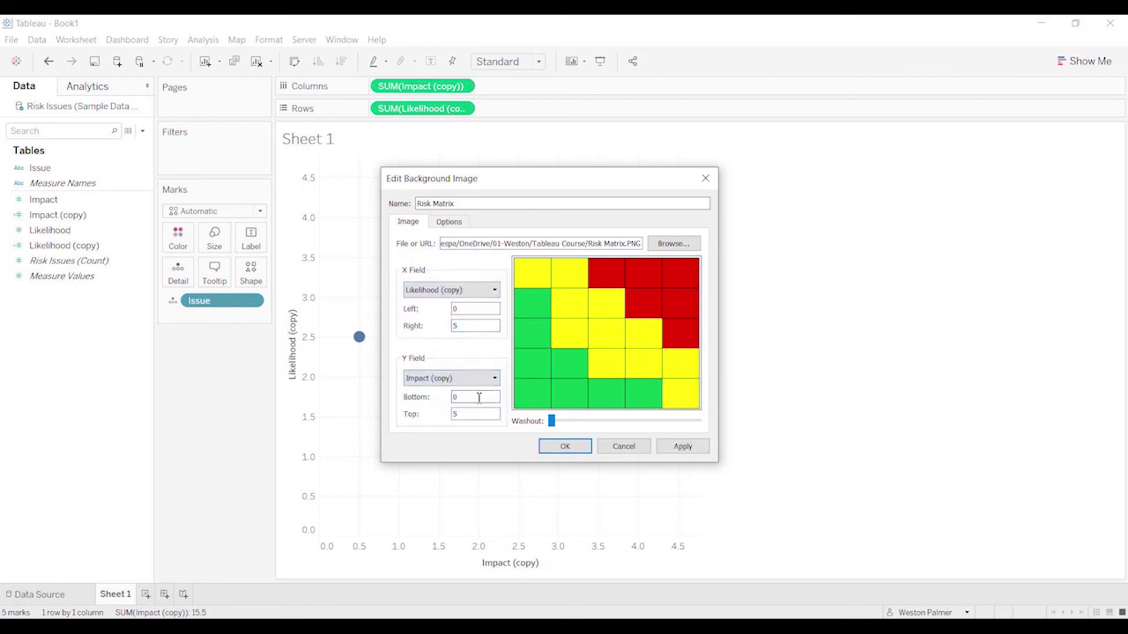
left_click(679, 447)
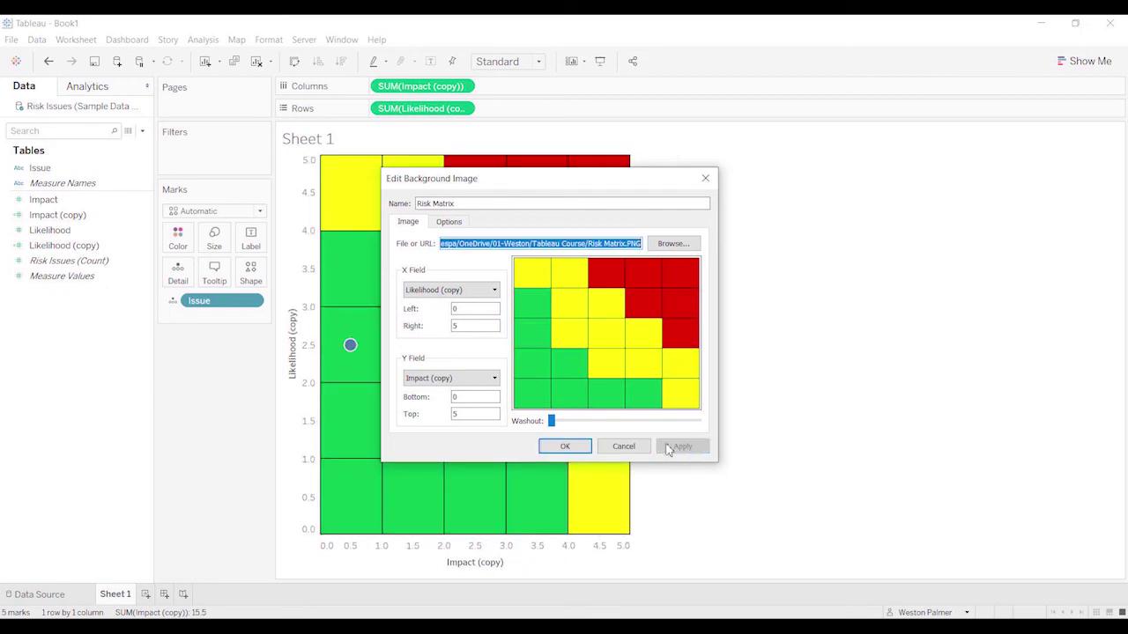
left_click(565, 447)
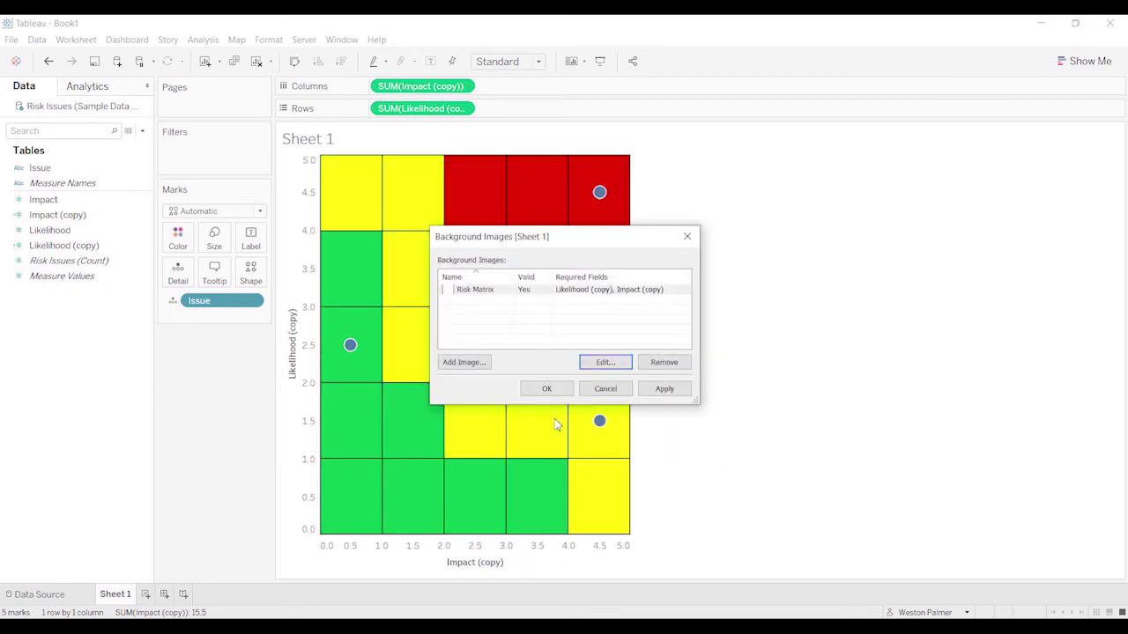
left_click(448, 290)
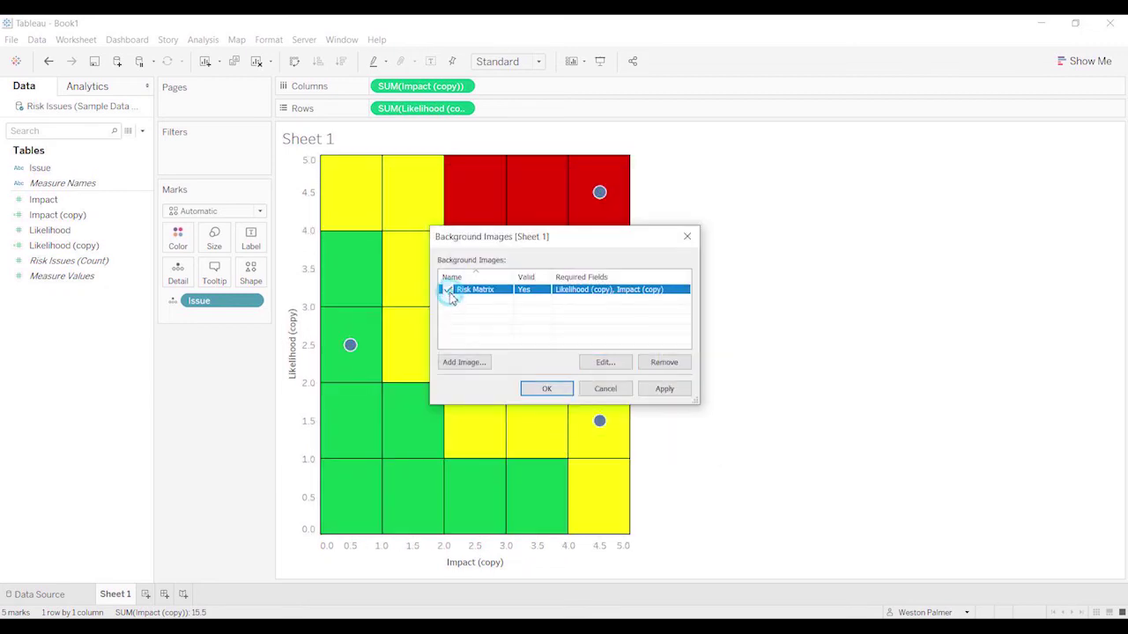
left_click(547, 388)
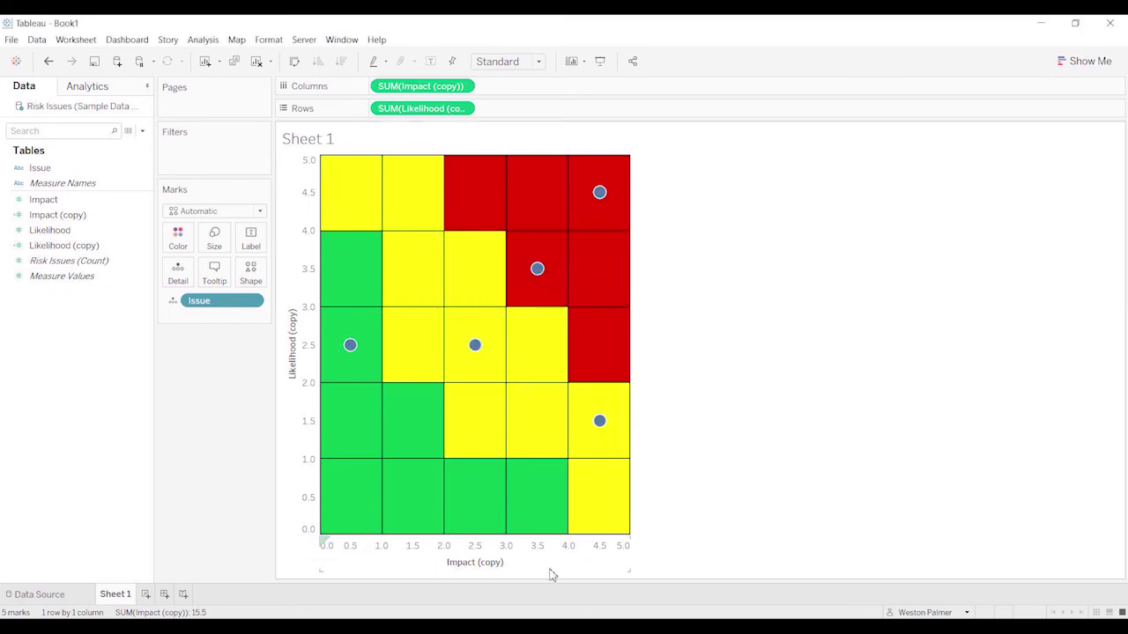
Fix the Impact axis range at 0–5 with major ticks starting at 0.5, every 1
right_click(391, 548)
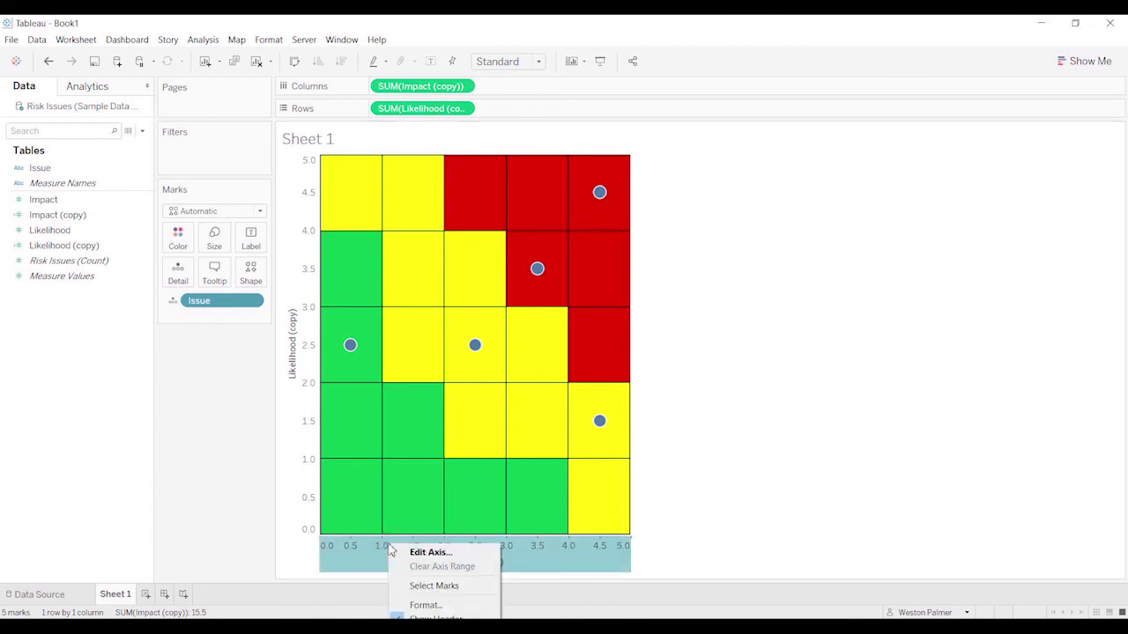
left_click(420, 551)
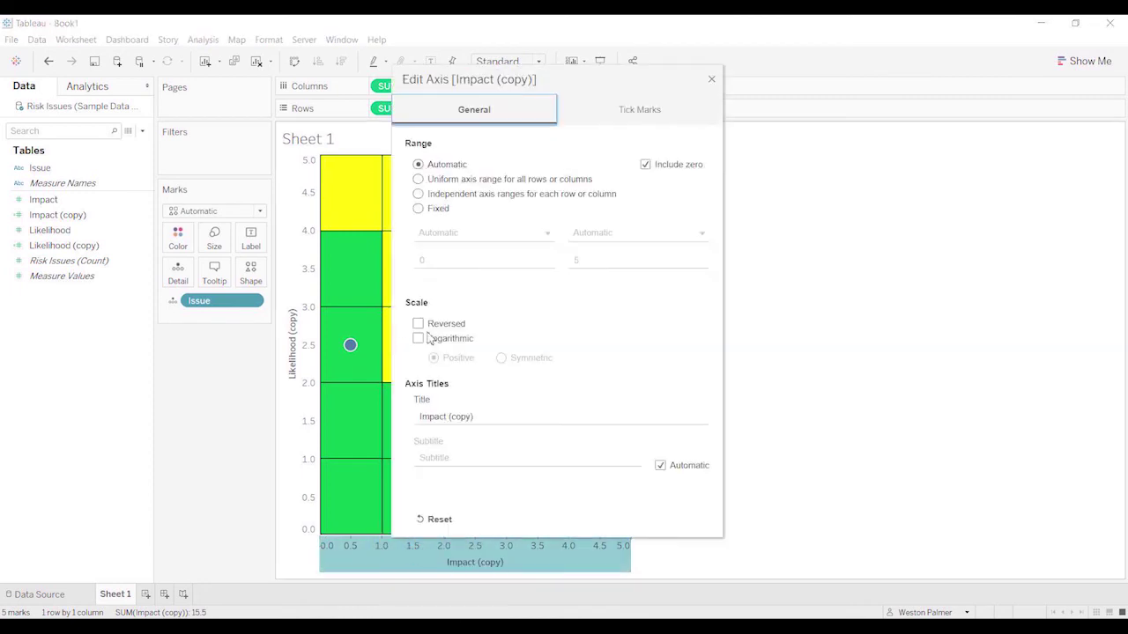
left_click(417, 208)
left_click(621, 112)
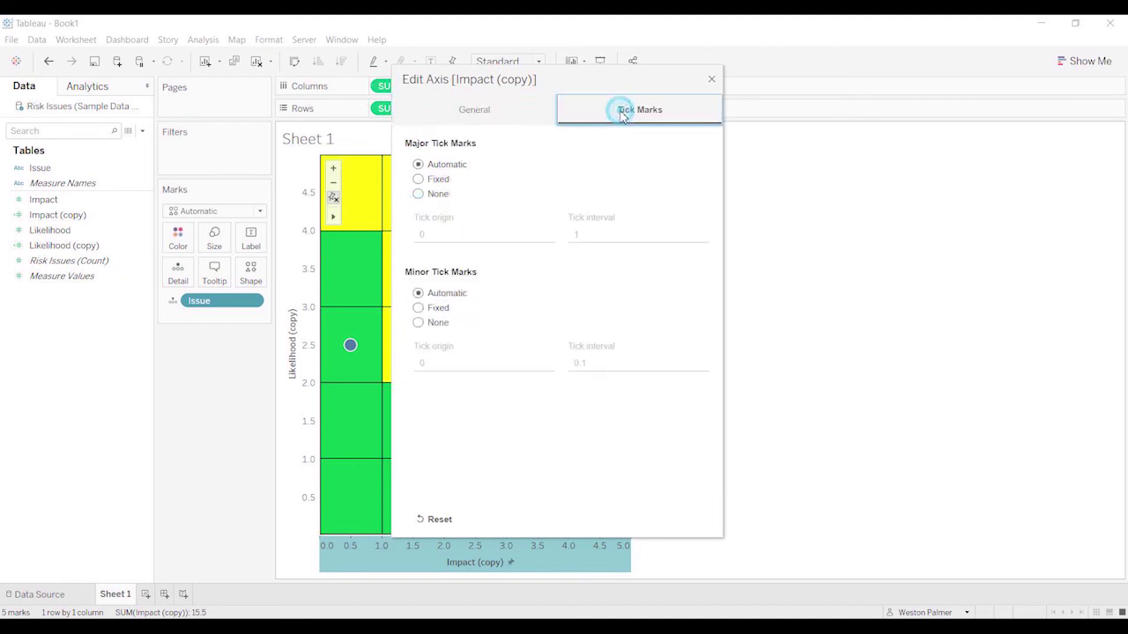
left_click(418, 178)
left_click(442, 233)
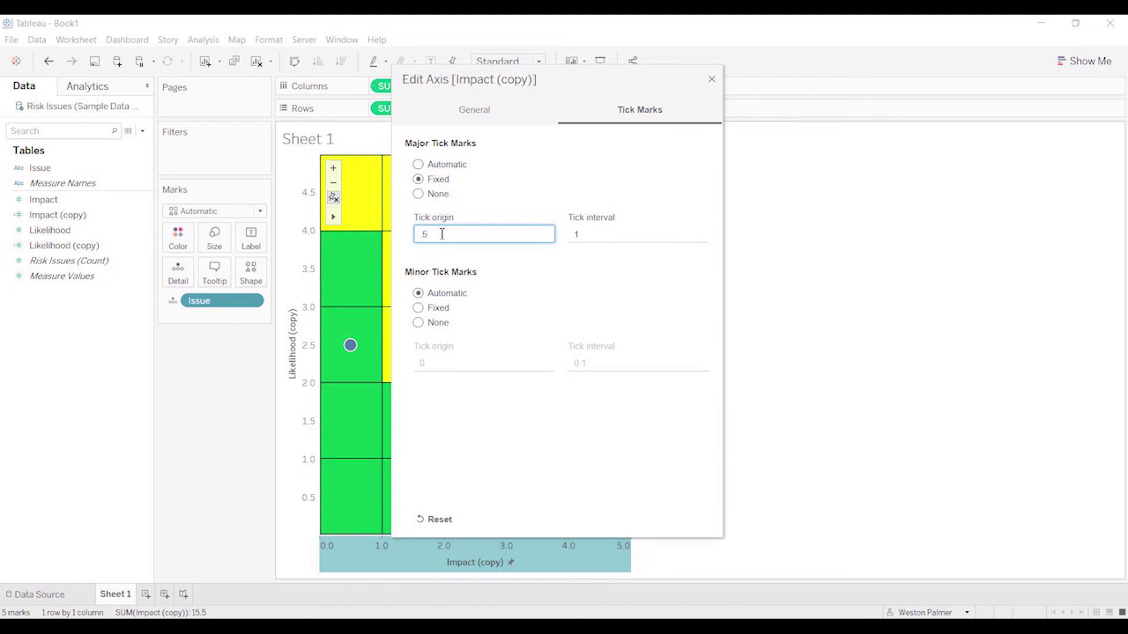
left_click(716, 79)
Set the Likelihood axis to a fixed range from 0 to 5
left_click(305, 308)
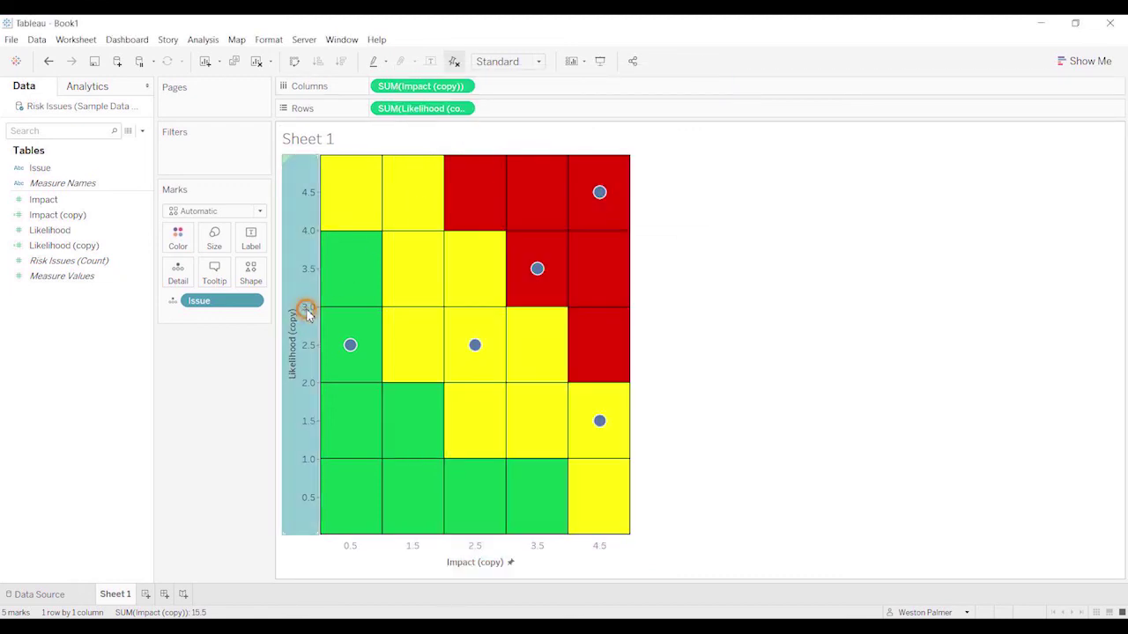
right_click(305, 308)
left_click(329, 316)
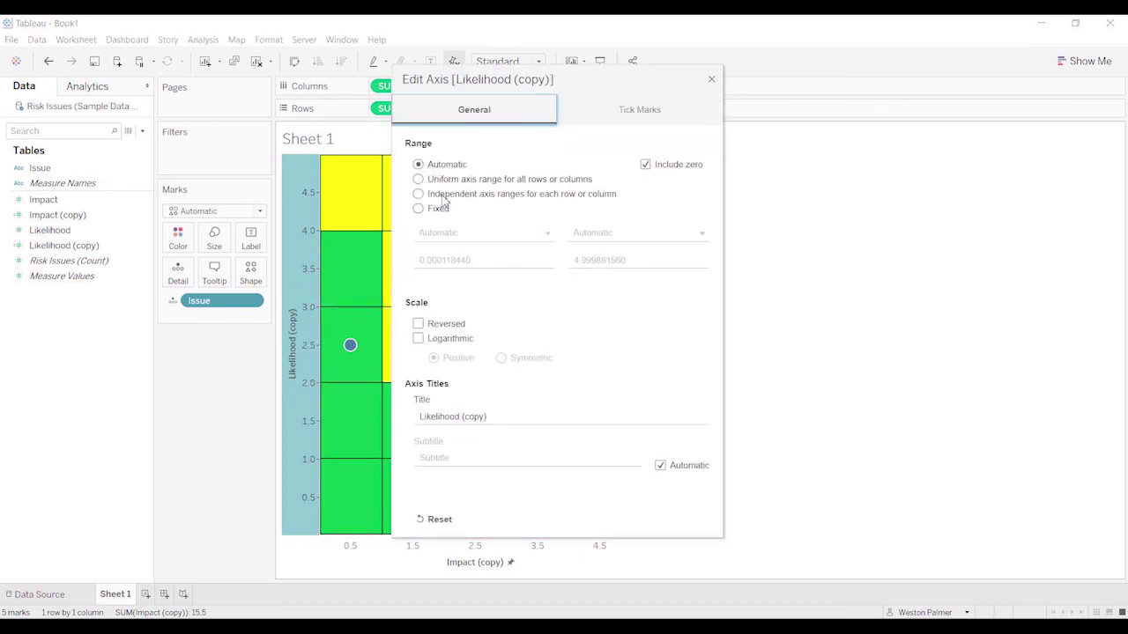
left_click(419, 209)
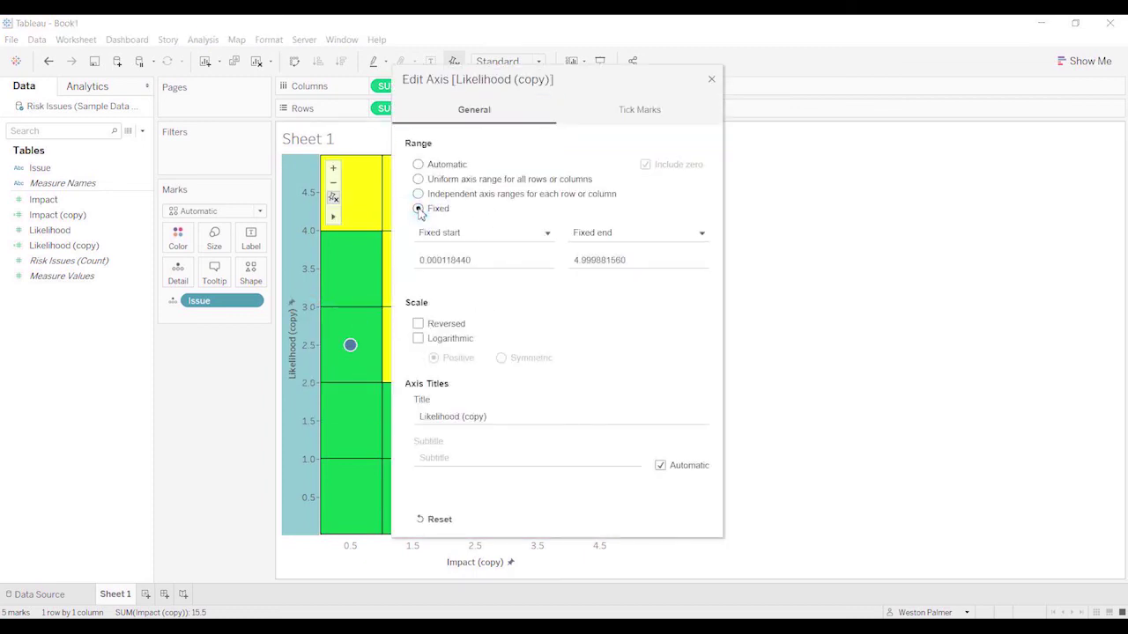
left_click(482, 260)
type("0")
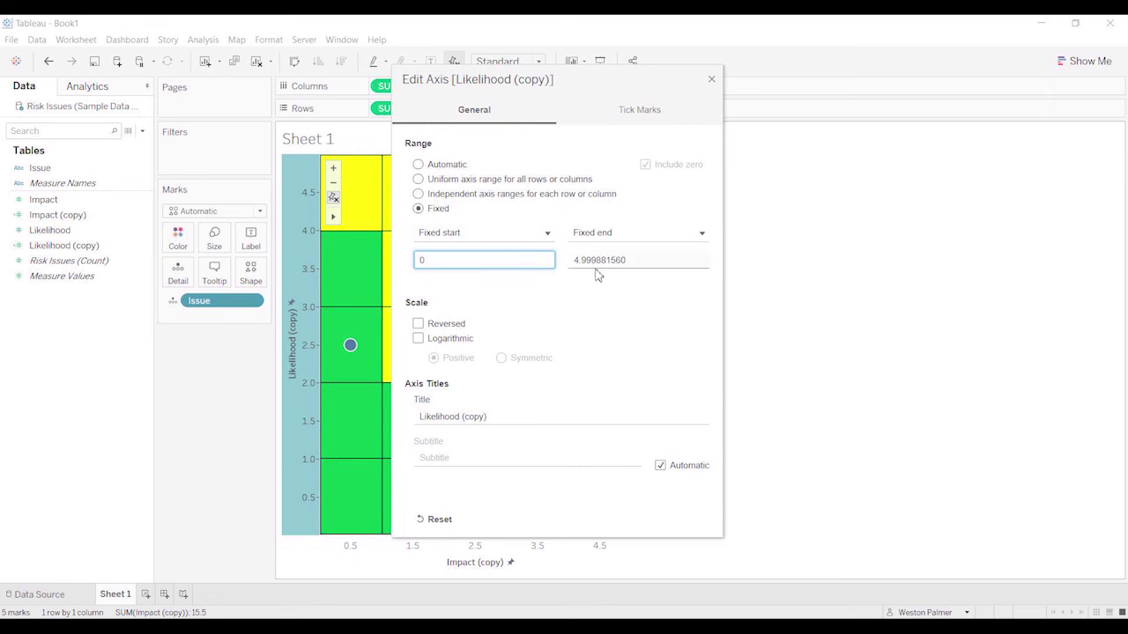
left_click(635, 261)
type("5")
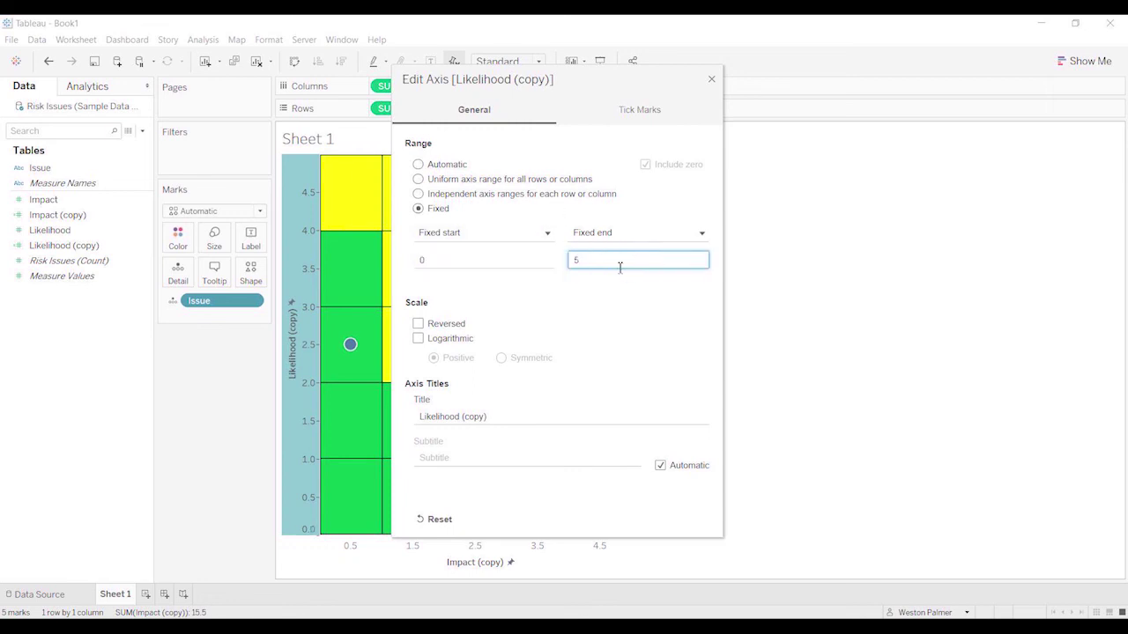
Give the Likelihood axis fixed major ticks starting at 0.5 with interval 1
left_click(628, 110)
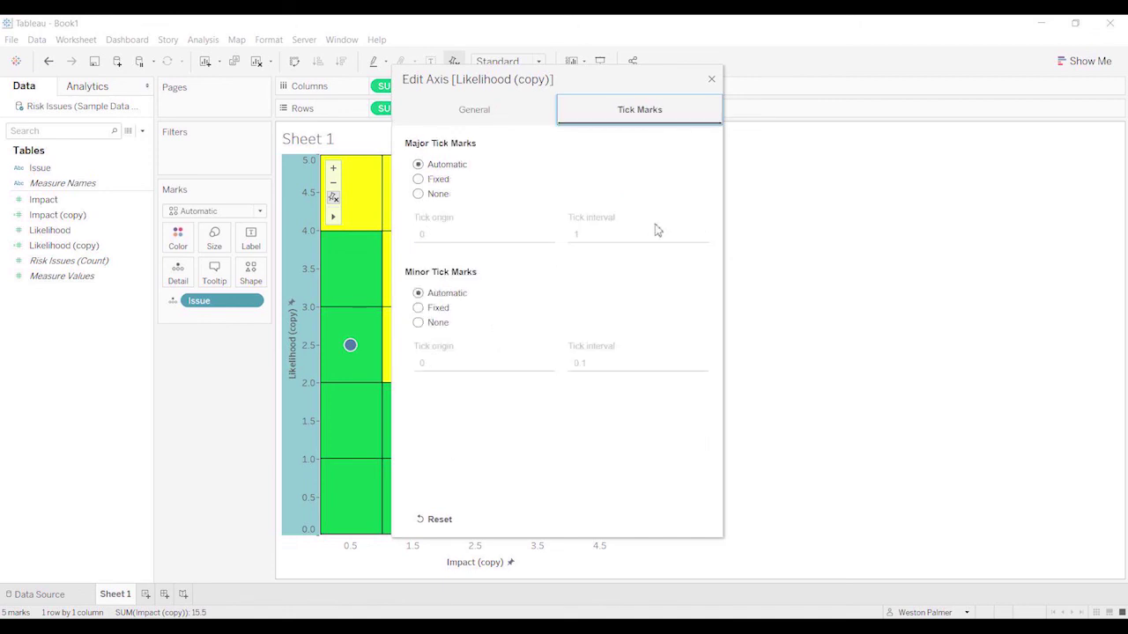
left_click(425, 193)
left_click(421, 178)
left_click(447, 235)
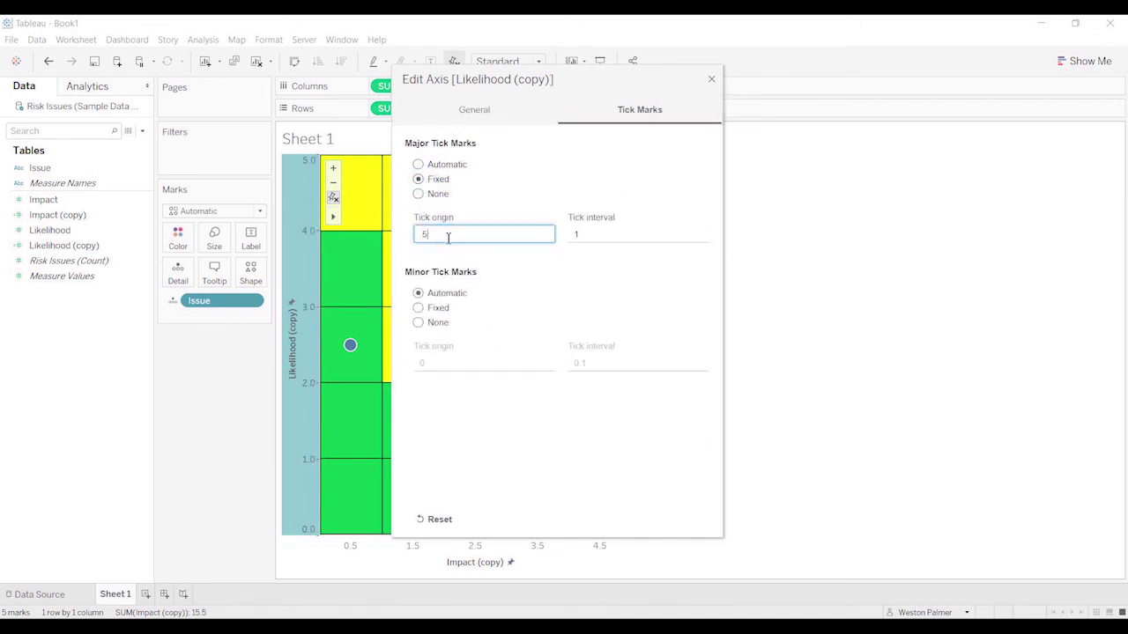
left_click(638, 169)
left_click(711, 79)
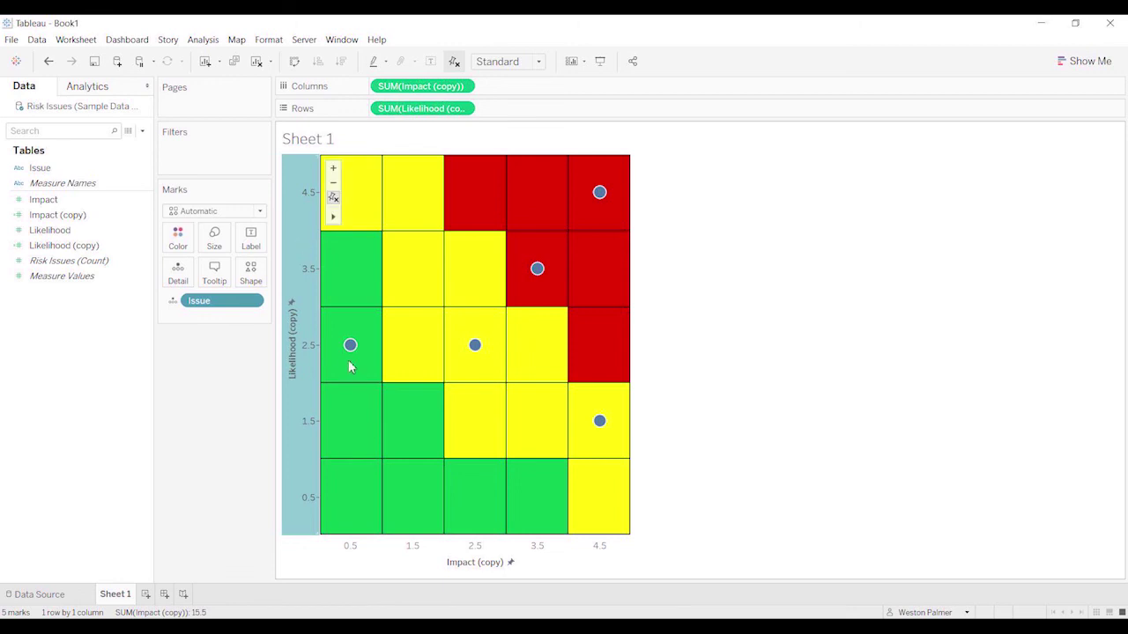
mouse_move(351, 352)
Format the Impact (copy) axis numbers as Number (Custom) with 0 decimal places
right_click(141, 220)
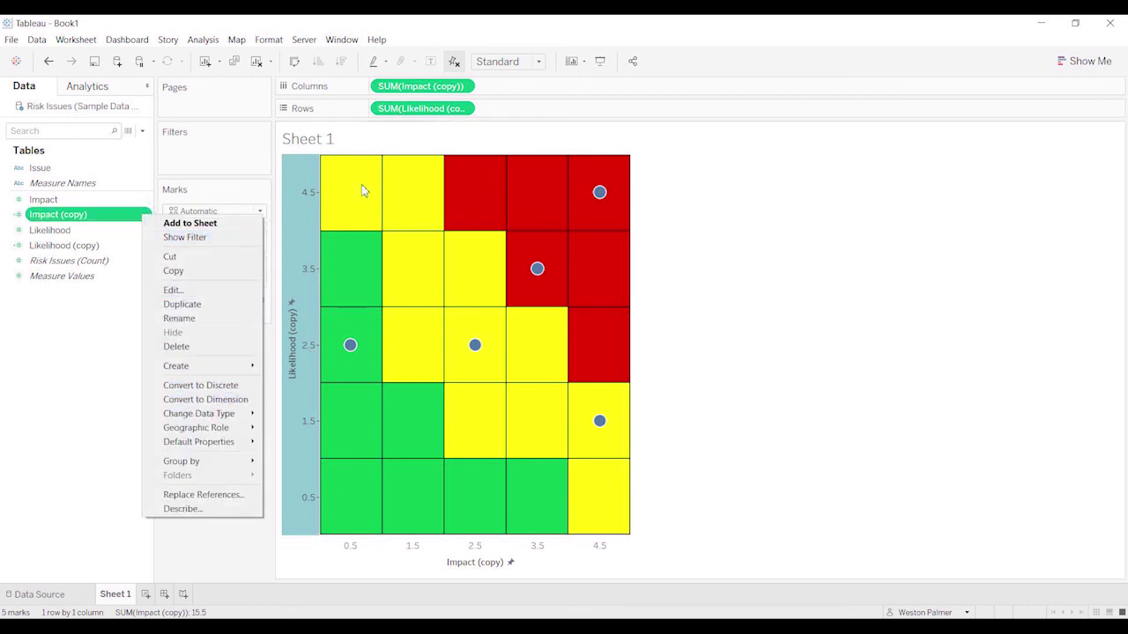
left_click(464, 88)
left_click(463, 86)
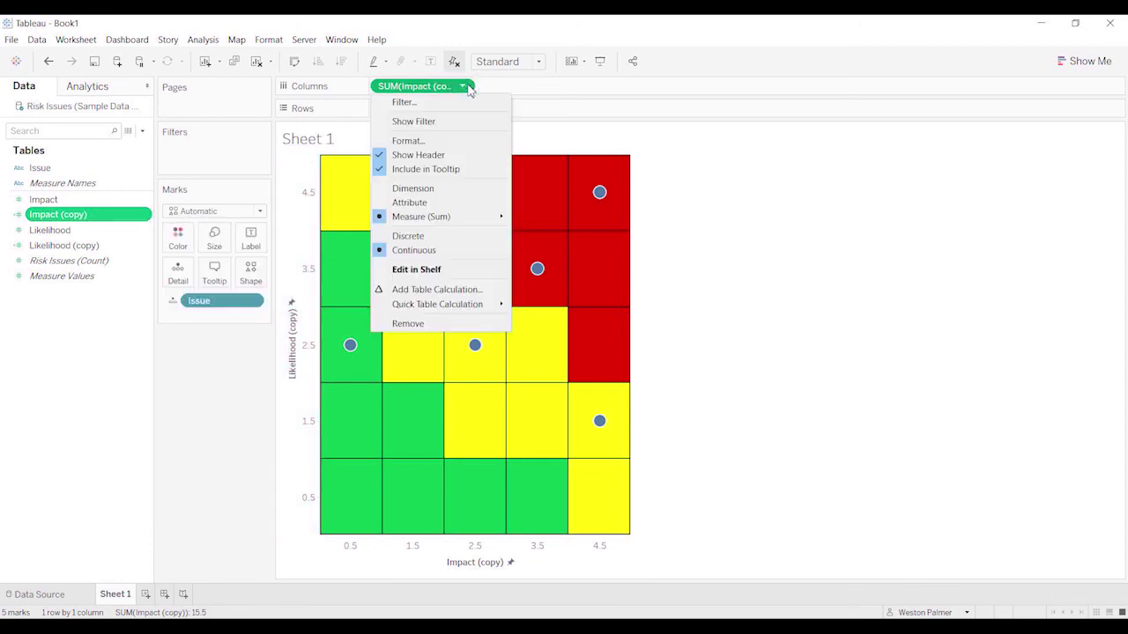
left_click(440, 141)
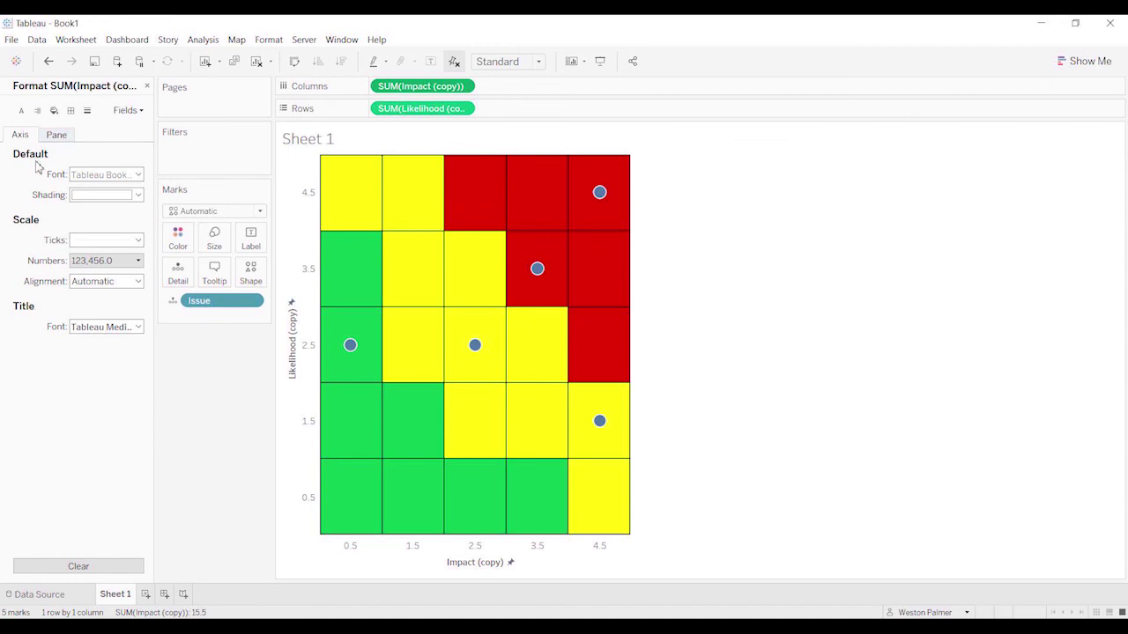
left_click(138, 262)
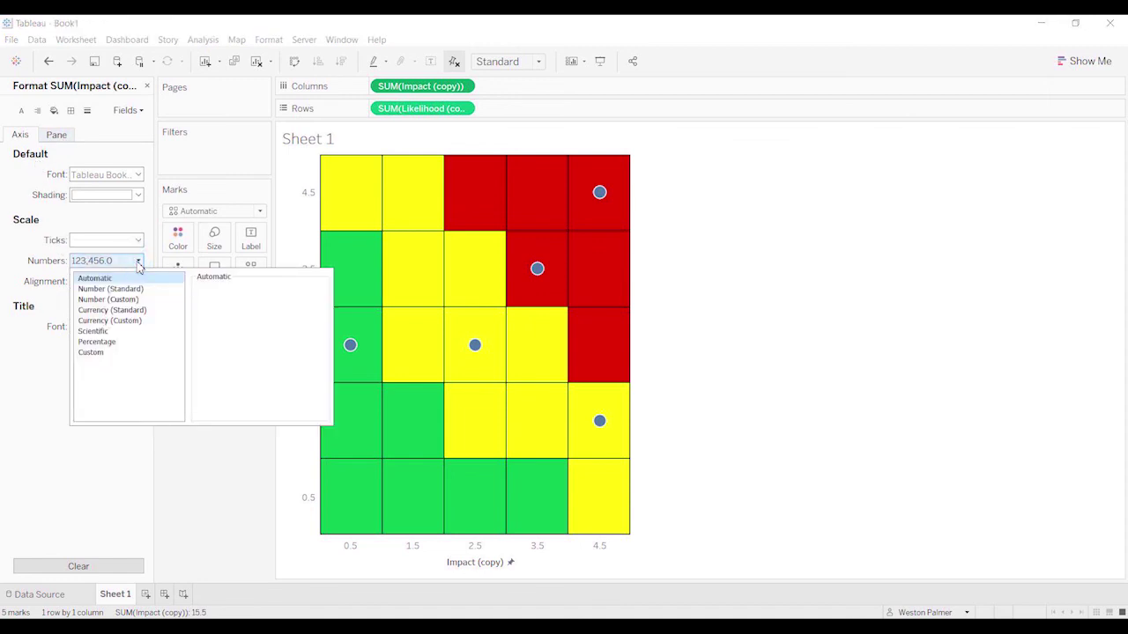
left_click(108, 299)
left_click(227, 306)
left_click(228, 306)
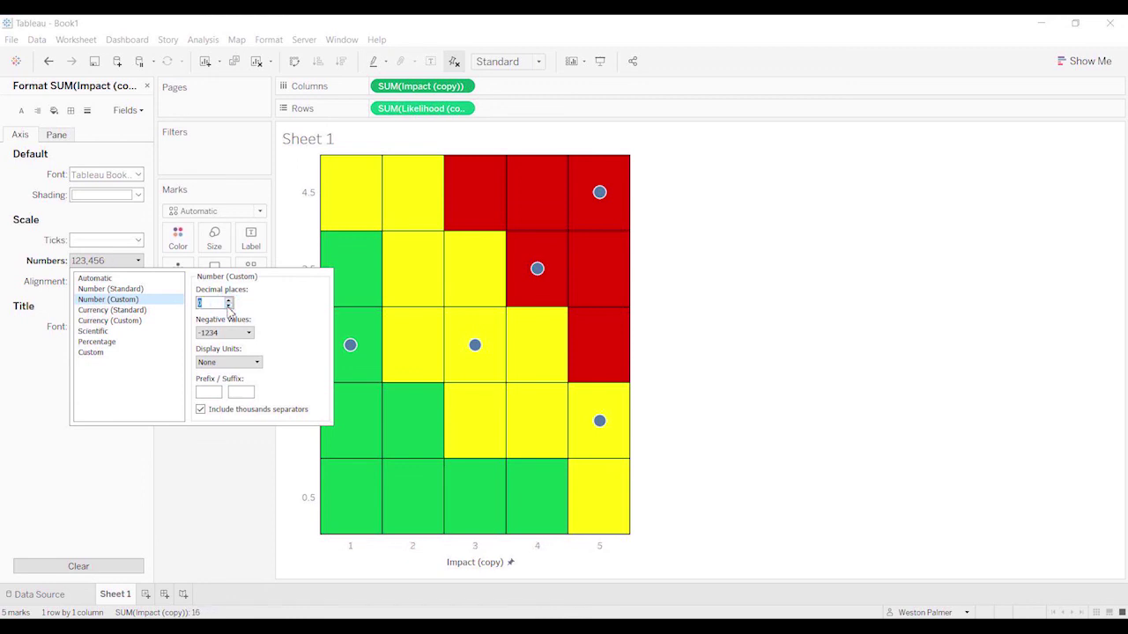
left_click(201, 459)
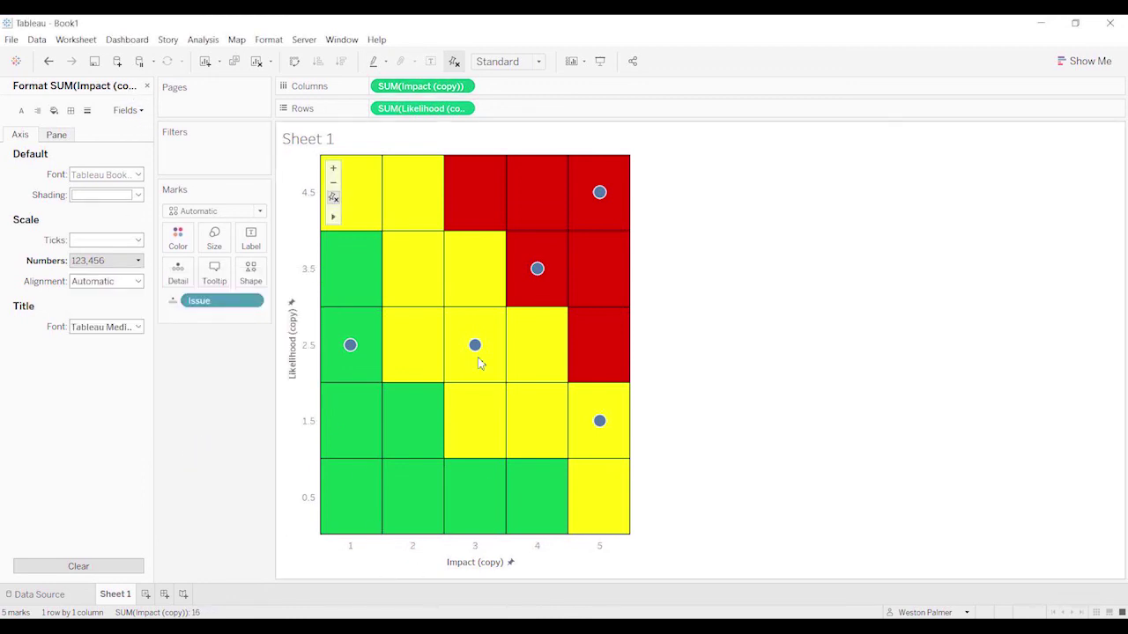
Format the Likelihood (copy) axis numbers as Number (Custom) with 0 decimal places
left_click(461, 110)
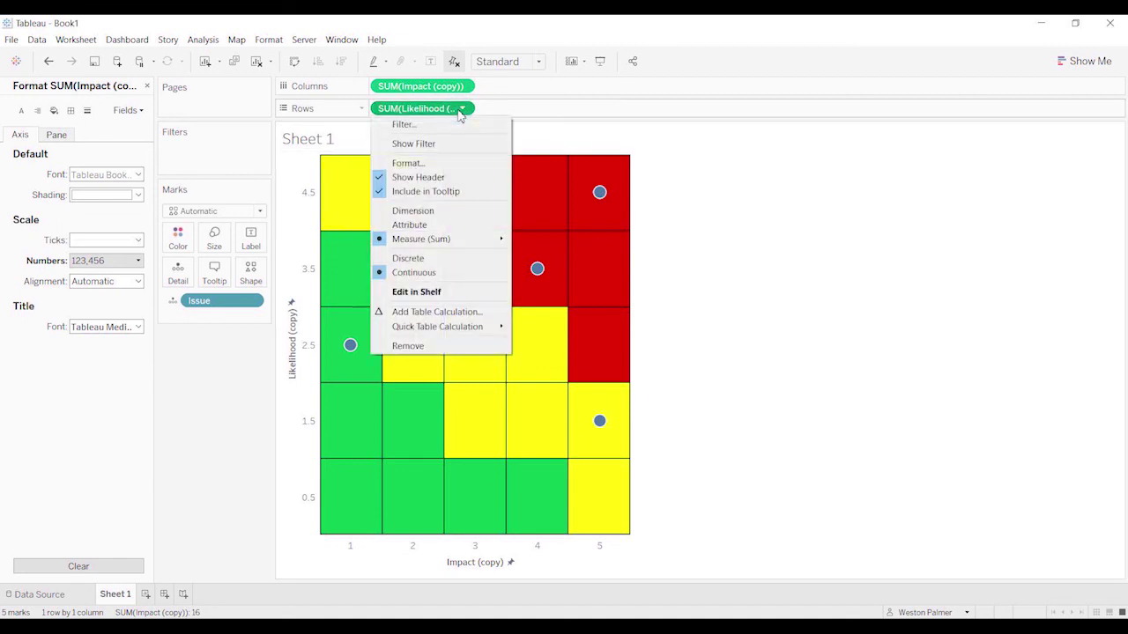
left_click(412, 160)
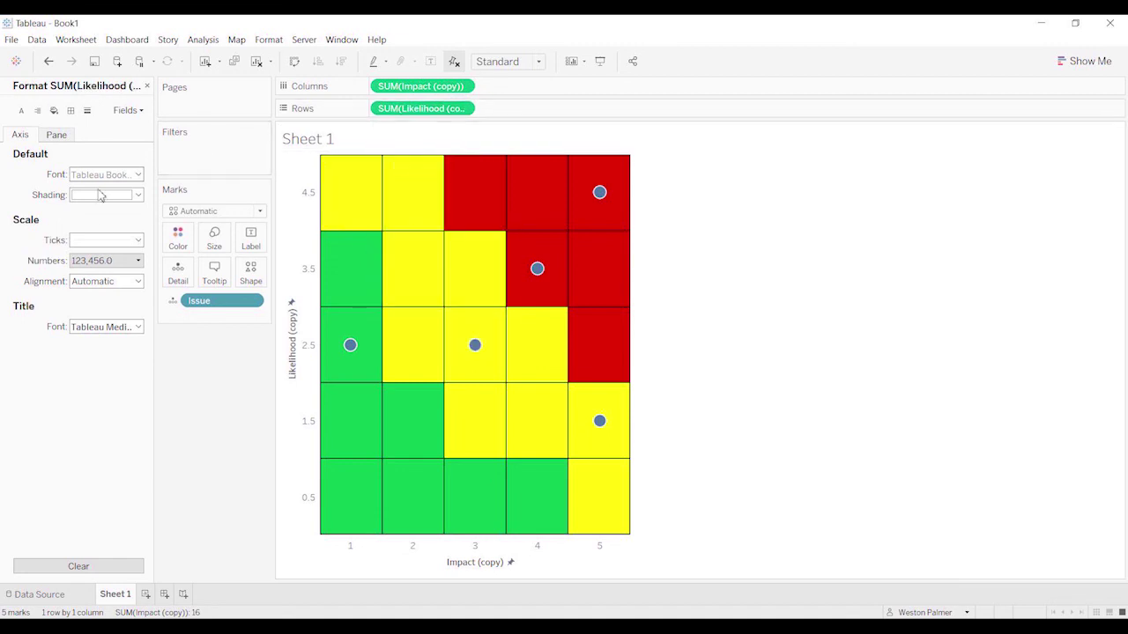
left_click(138, 261)
left_click(123, 299)
left_click(228, 305)
left_click(233, 490)
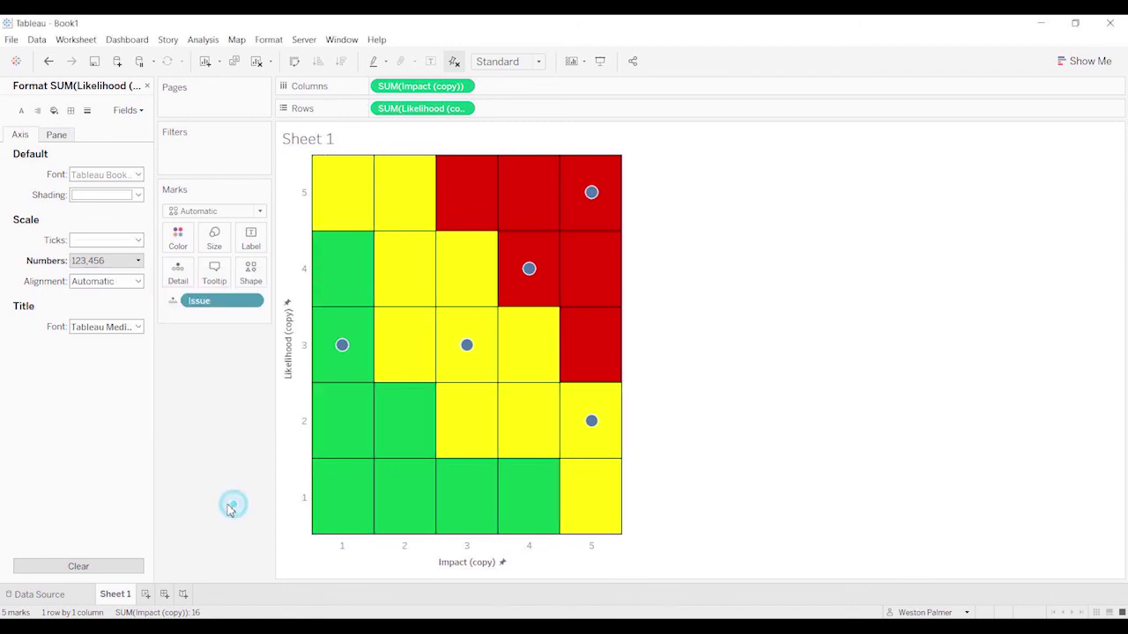